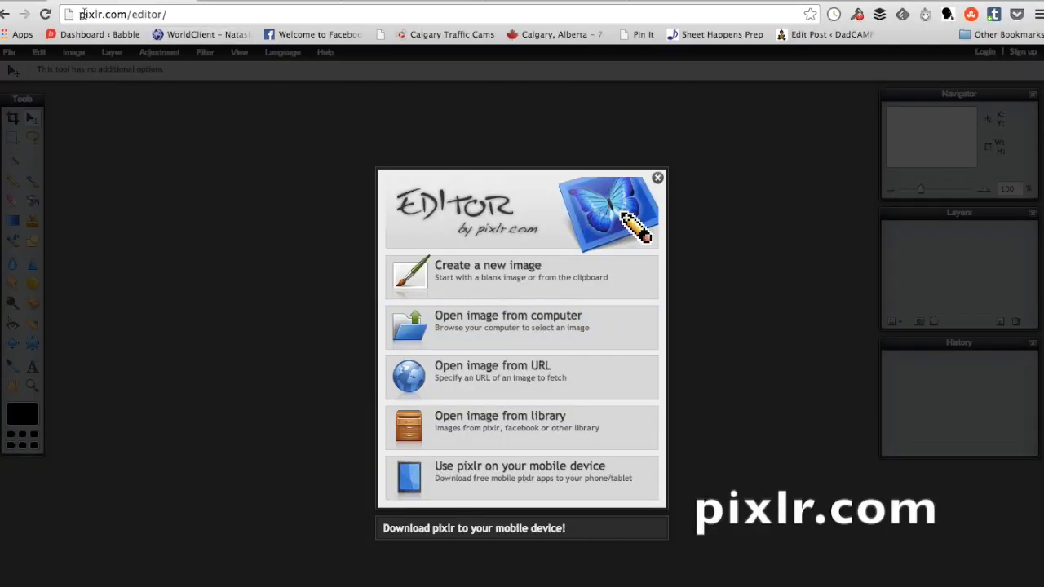
Step: Open lightsaber.png from the SCREENCAST folder as a new image in Pixlr Editor
left_click(82, 14)
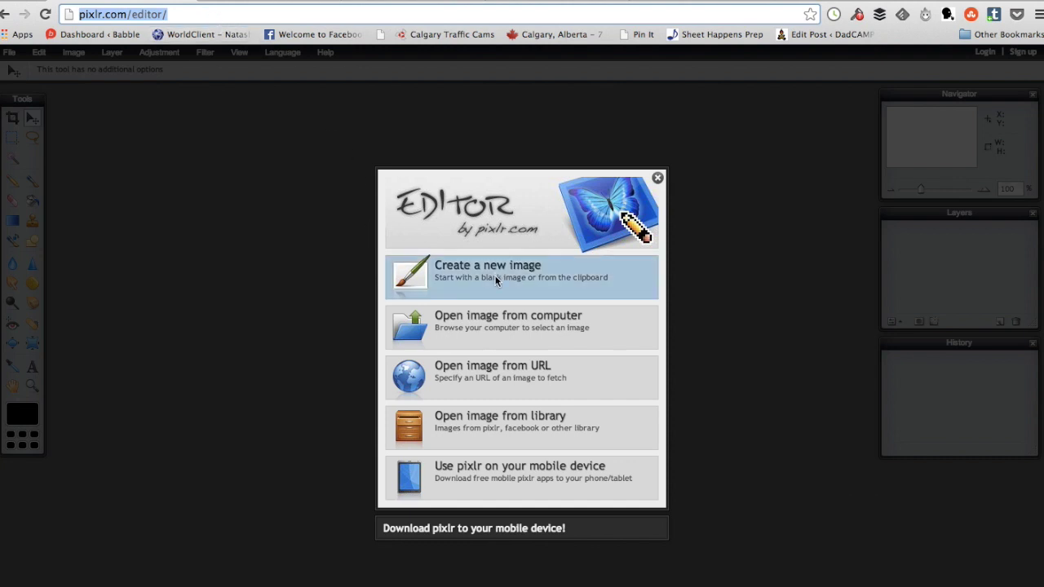
left_click(500, 336)
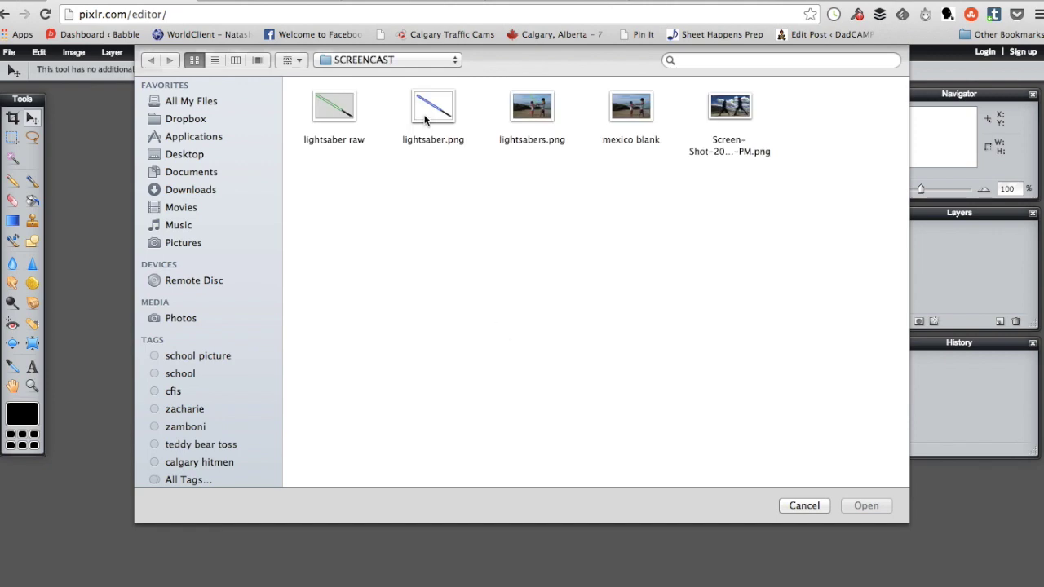
left_click(424, 119)
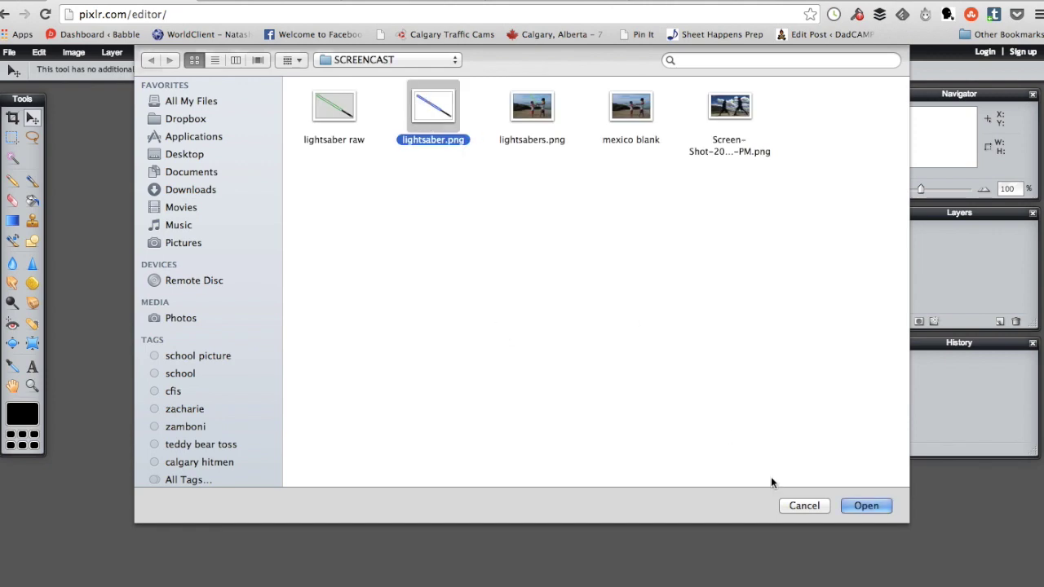
left_click(866, 506)
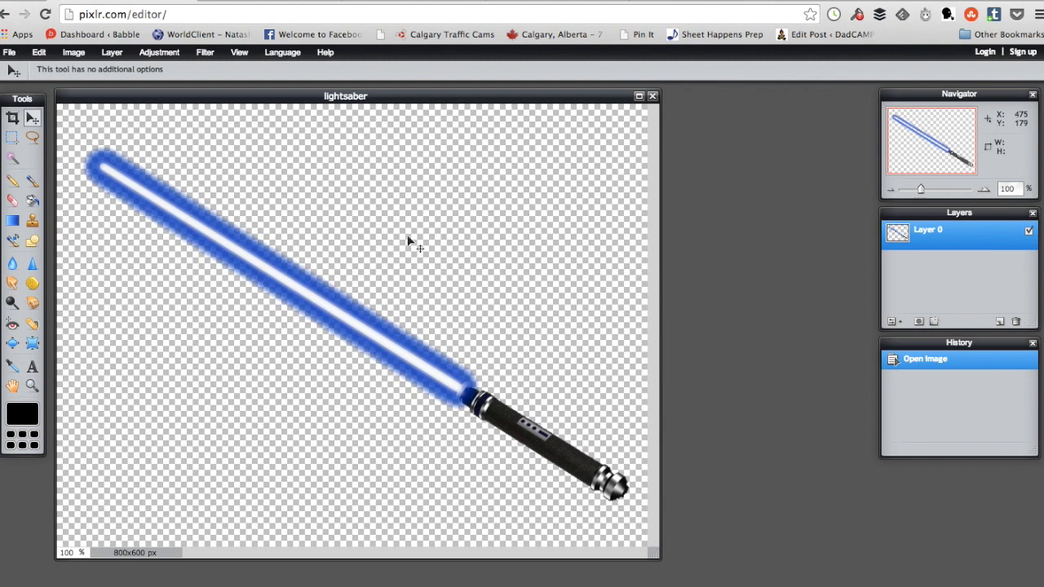
left_click(410, 3)
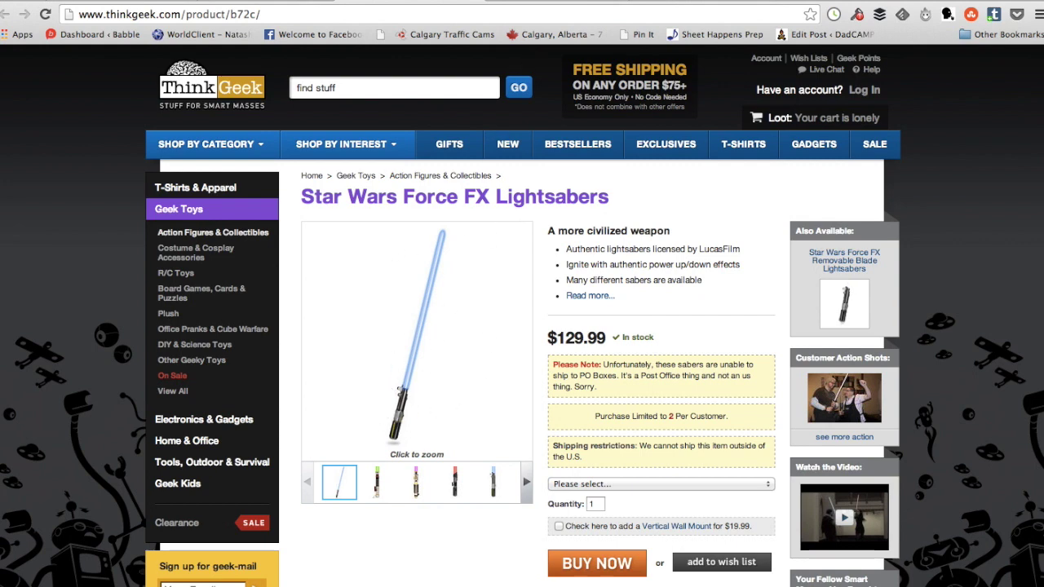
Step: Browse the ThinkGeek Force FX lightsaber product page for reference
left_click(550, 3)
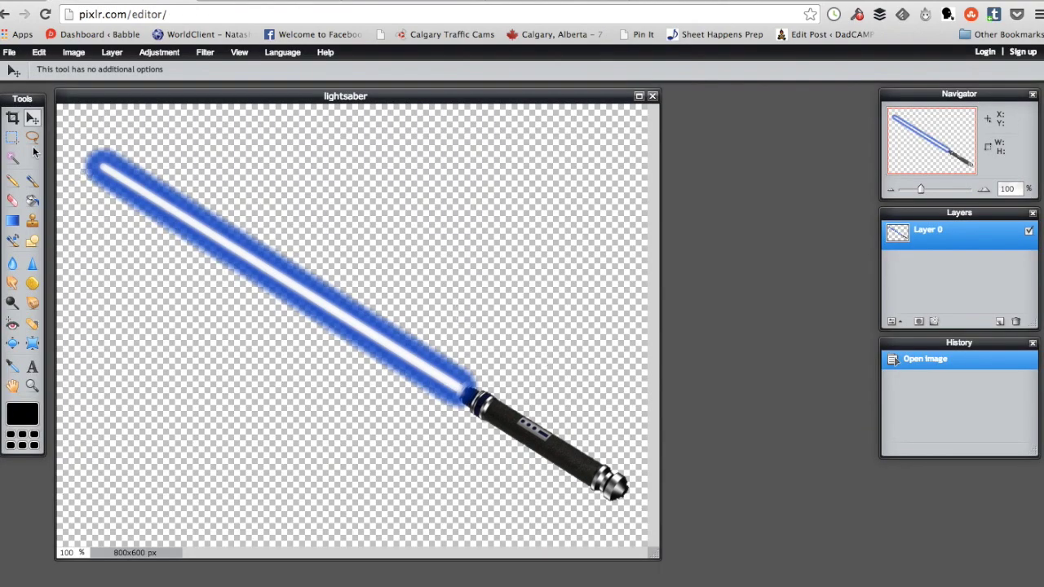
Step: Lasso the lightsaber hilt and cut-paste it onto its own new layer
left_click(31, 138)
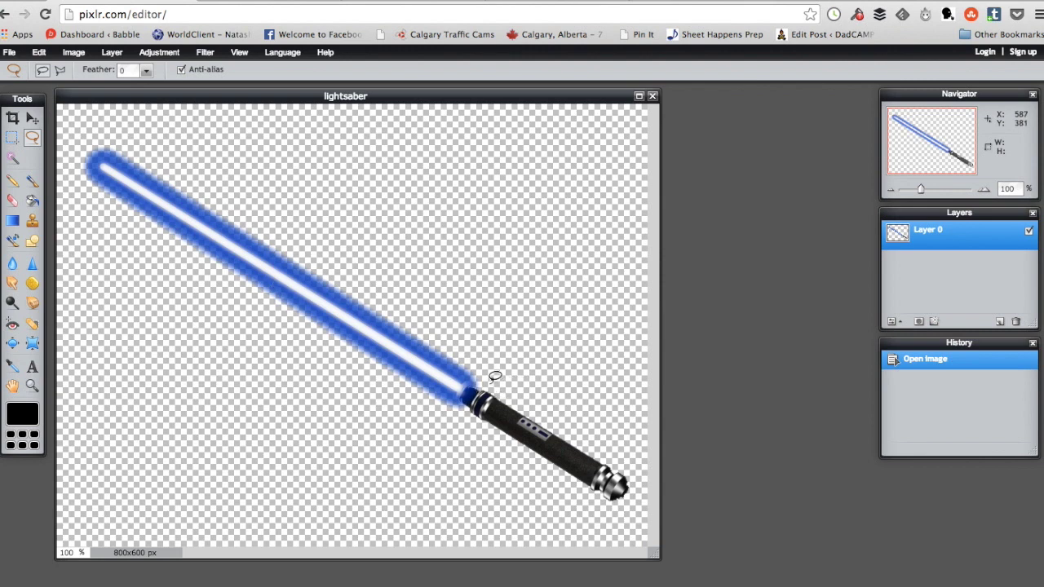
mouse_move(495, 377)
left_mouse_down()
mouse_move(486, 448)
mouse_move(584, 412)
left_mouse_up()
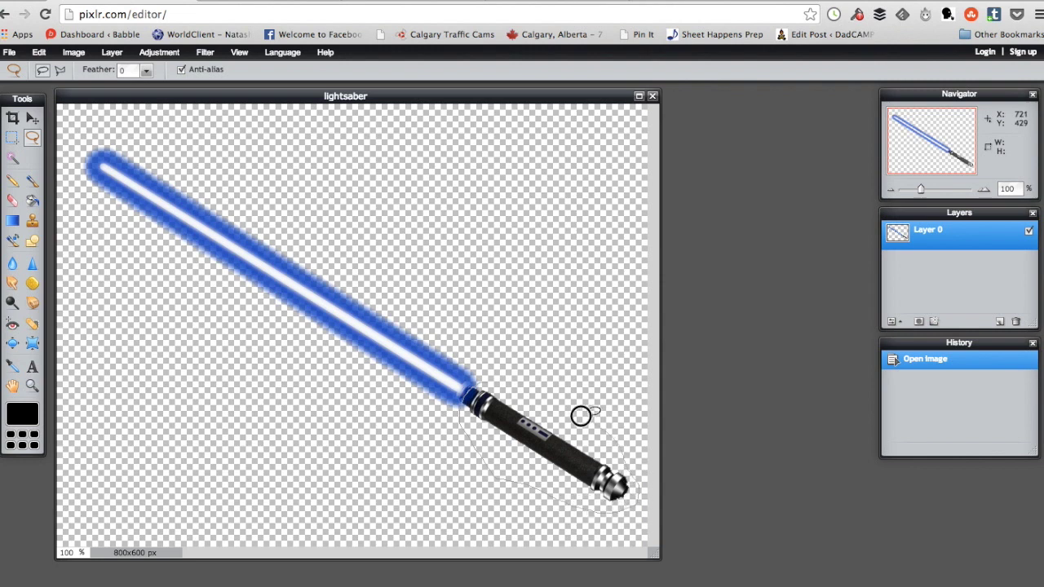
left_click_drag(581, 416, 480, 383)
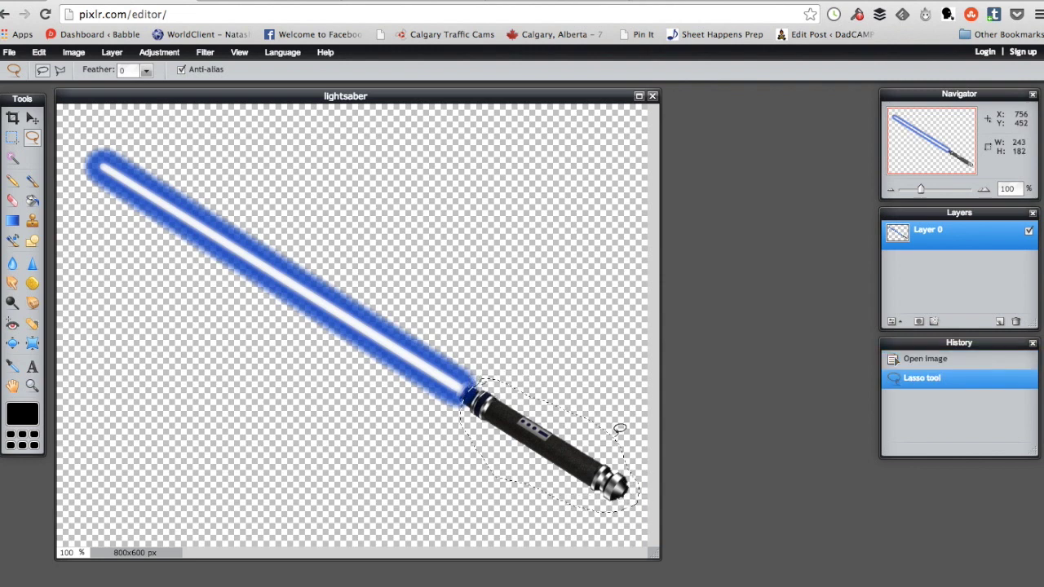
key("ctrl+x")
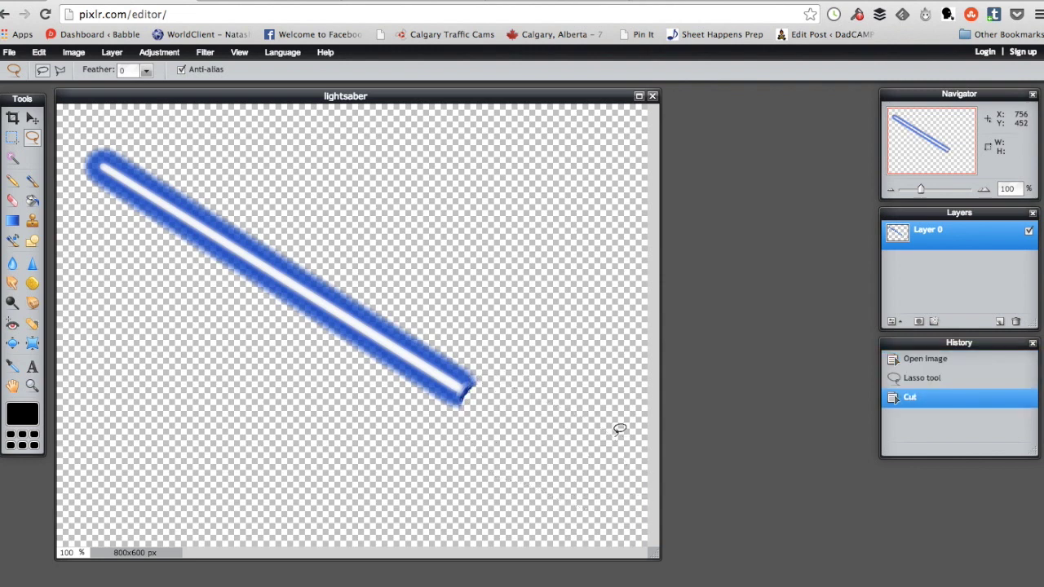
key("ctrl+v")
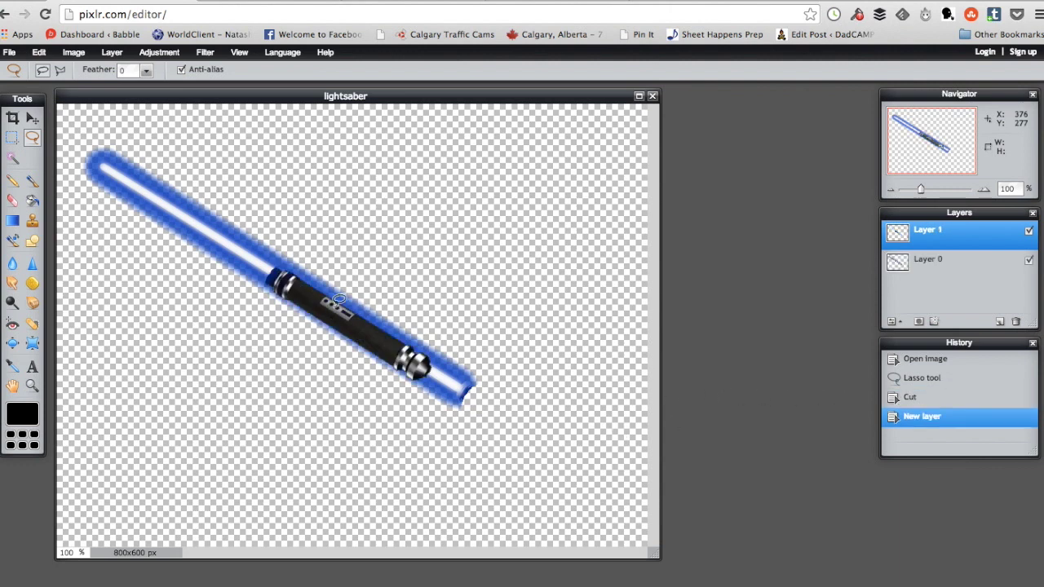
Step: Move the hilt back to the blade's end, check its visibility, and select Layer 0
left_click(33, 118)
left_click_drag(351, 307, 545, 429)
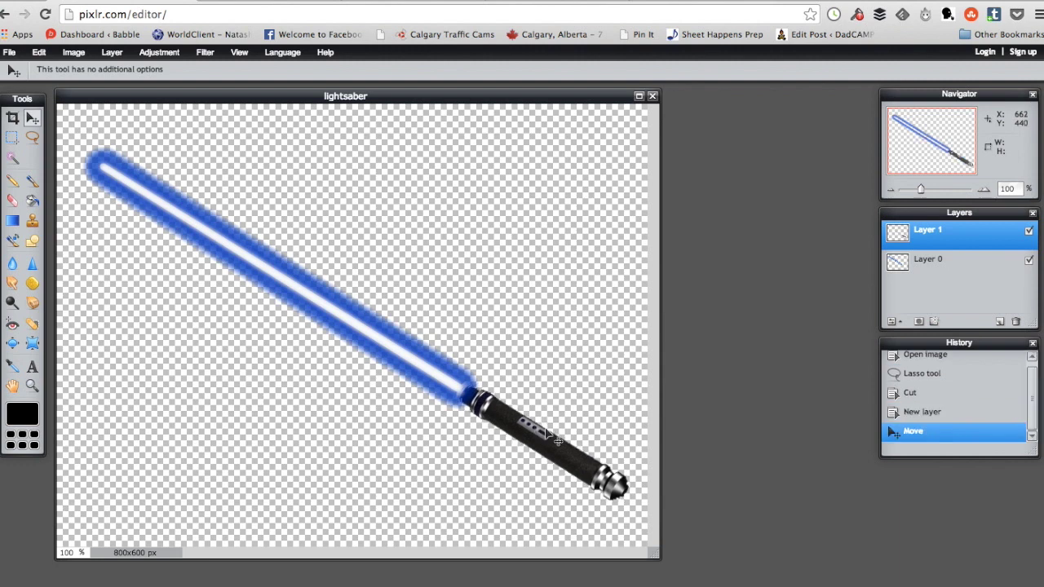
left_click(1026, 233)
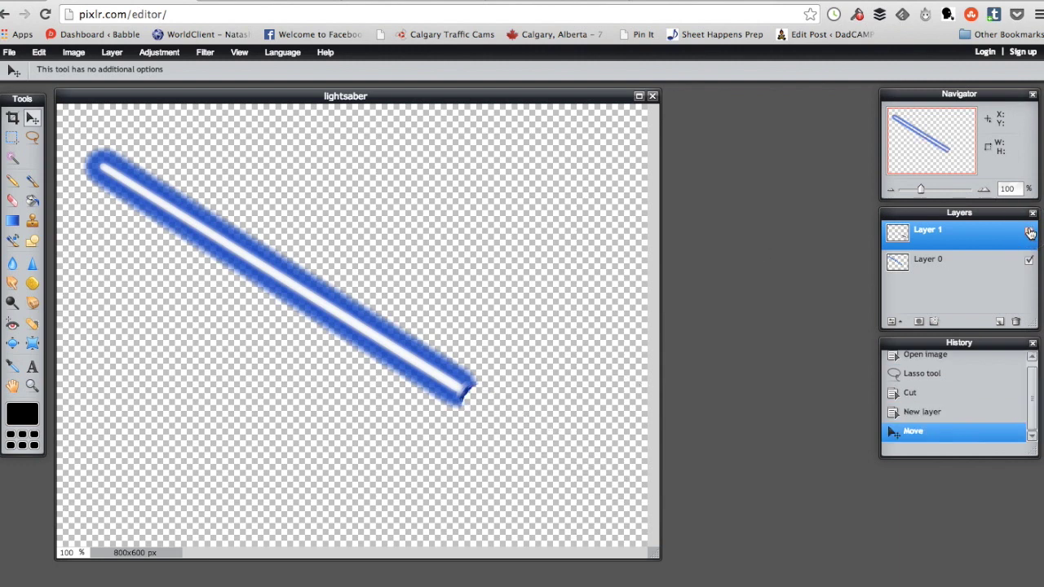
left_click(1028, 233)
left_click(1029, 233)
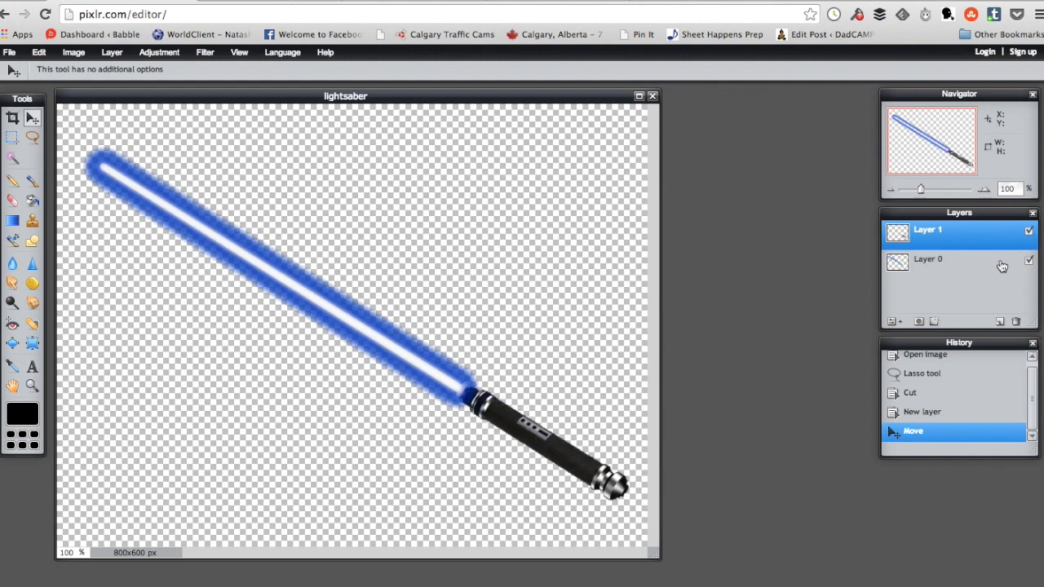
left_click(1001, 263)
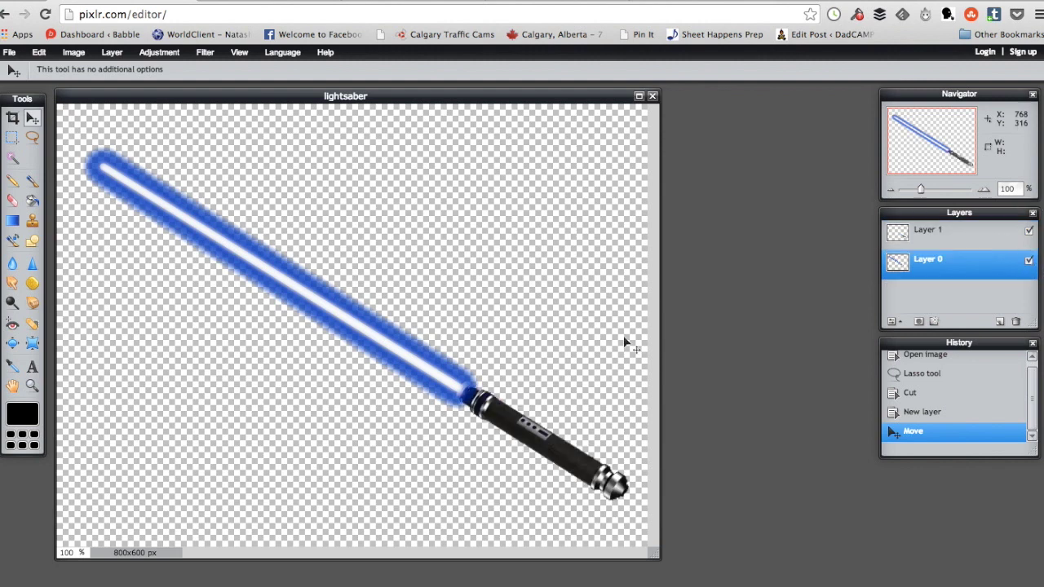
Step: Shift the blade's Hue to about -115 and Saturation to 58, turning it green
left_click(157, 53)
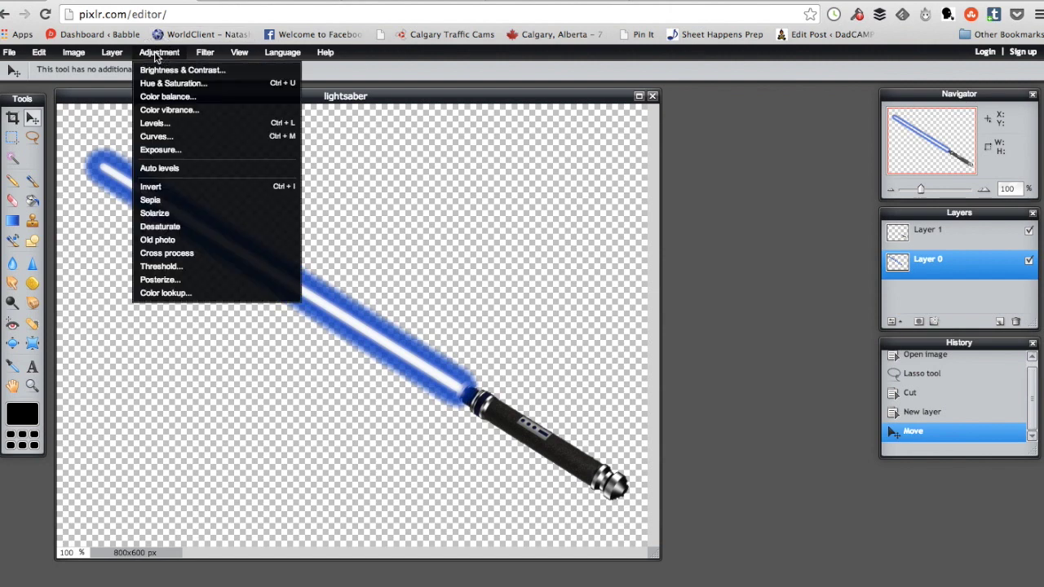
left_click(172, 85)
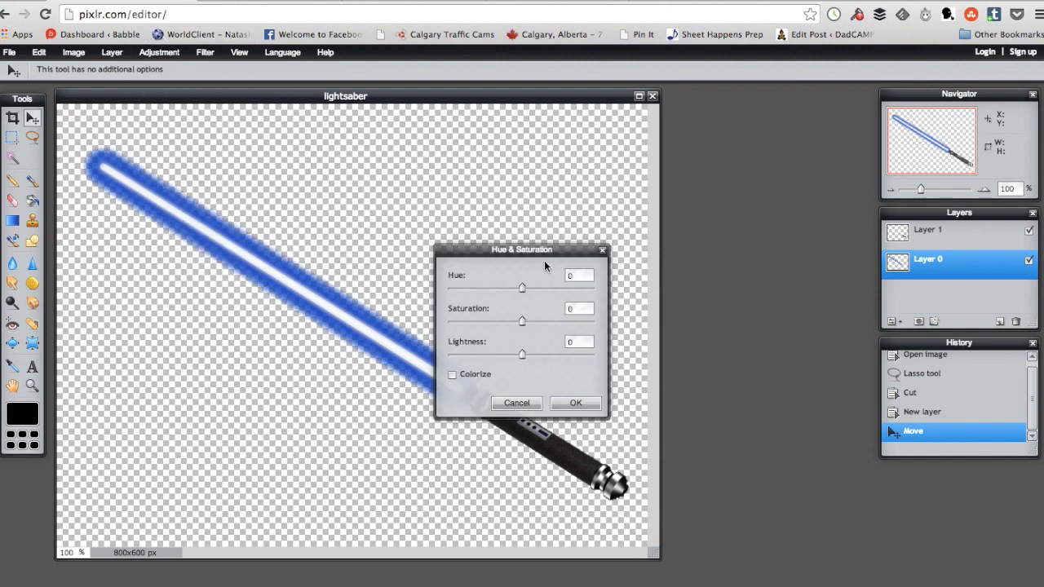
left_click_drag(523, 289, 571, 296)
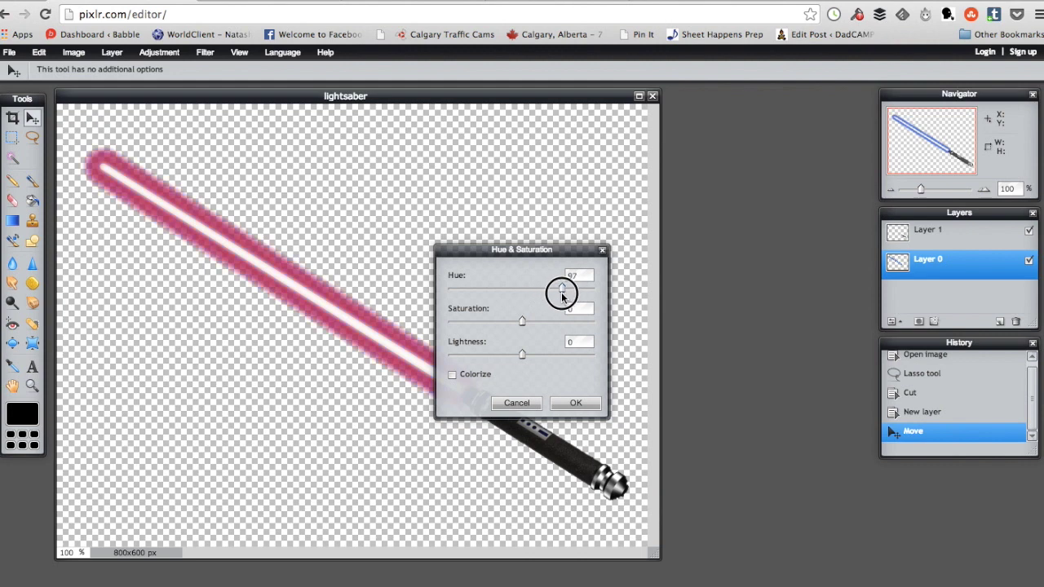
mouse_move(571, 296)
left_mouse_down()
mouse_move(588, 300)
mouse_move(474, 295)
left_mouse_up()
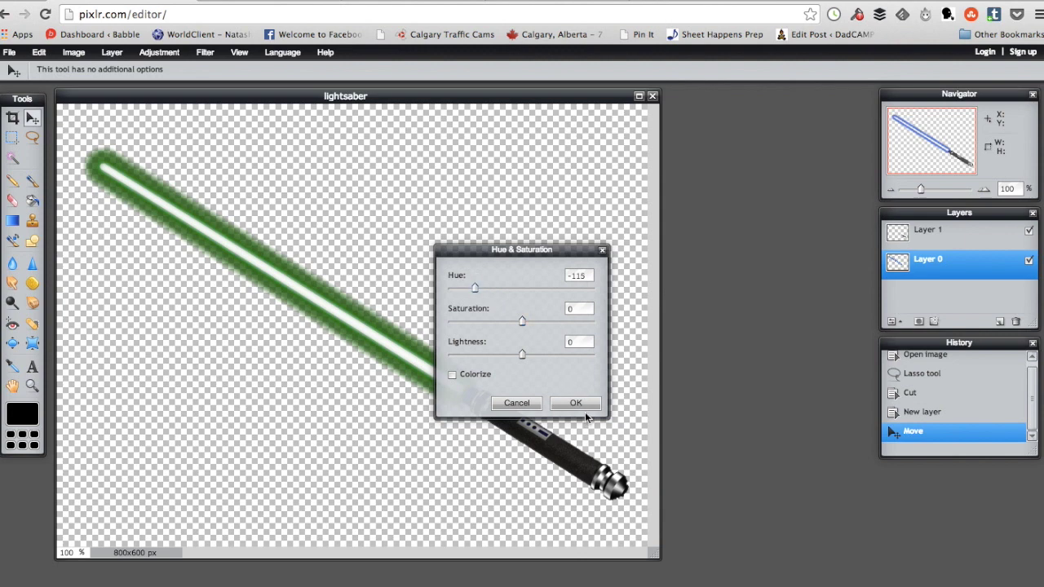
left_click_drag(522, 321, 567, 325)
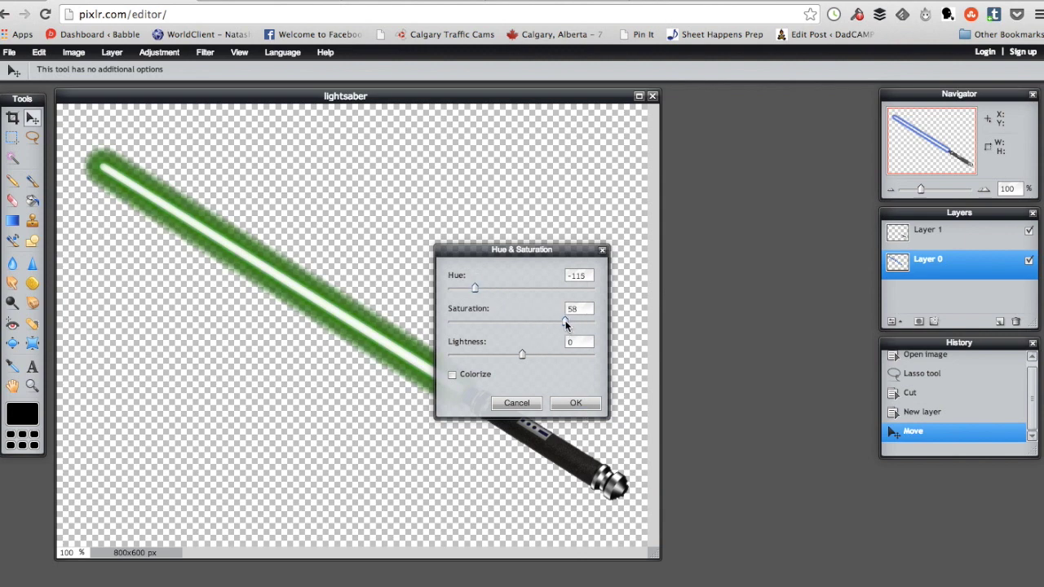
left_click(586, 408)
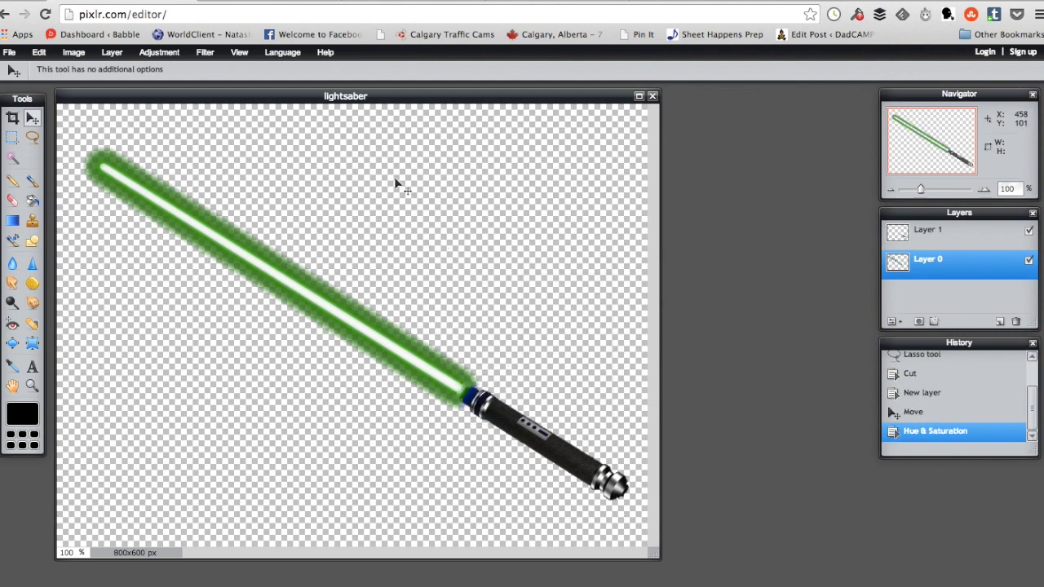
left_click(9, 53)
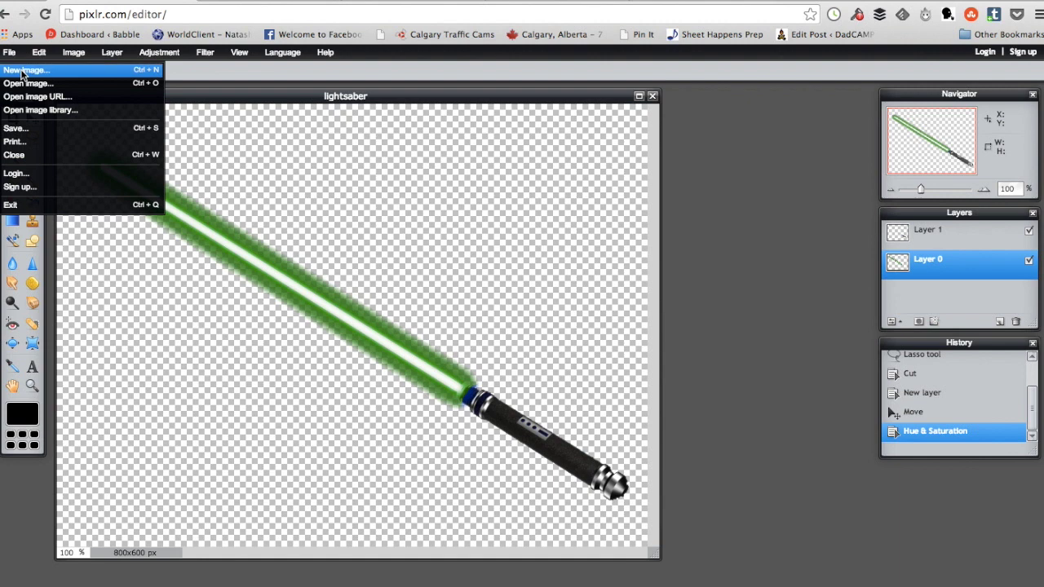
Step: Open the mexico blank beach photo and bring the lightsaber window back in front
left_click(23, 84)
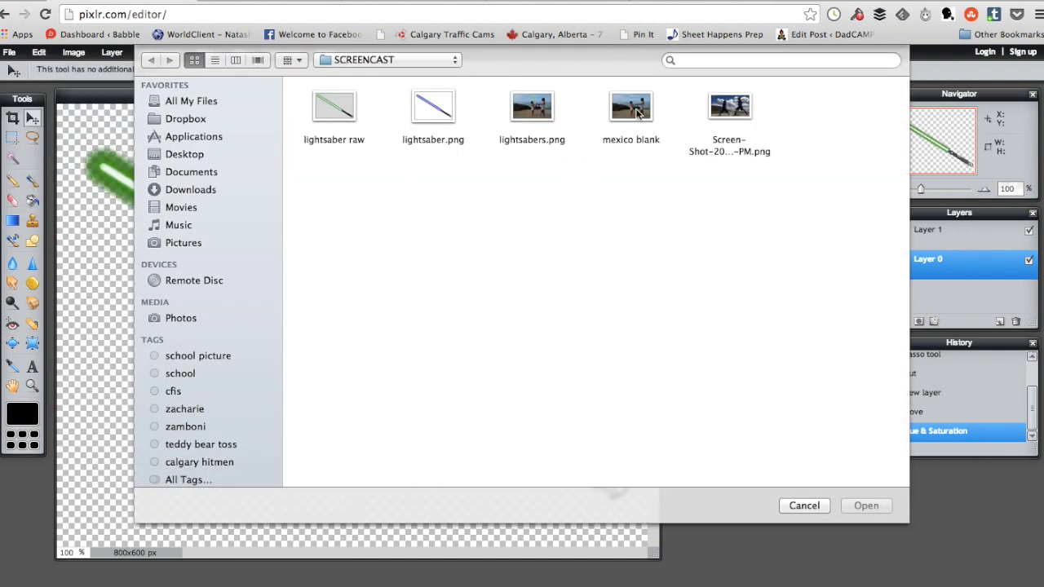
double_click(639, 112)
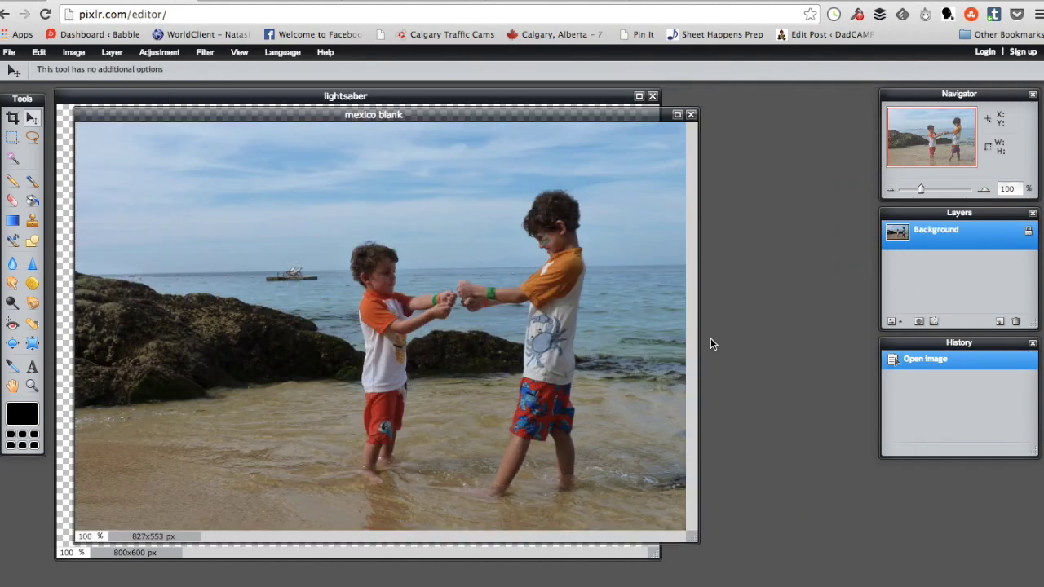
left_click_drag(533, 115, 716, 194)
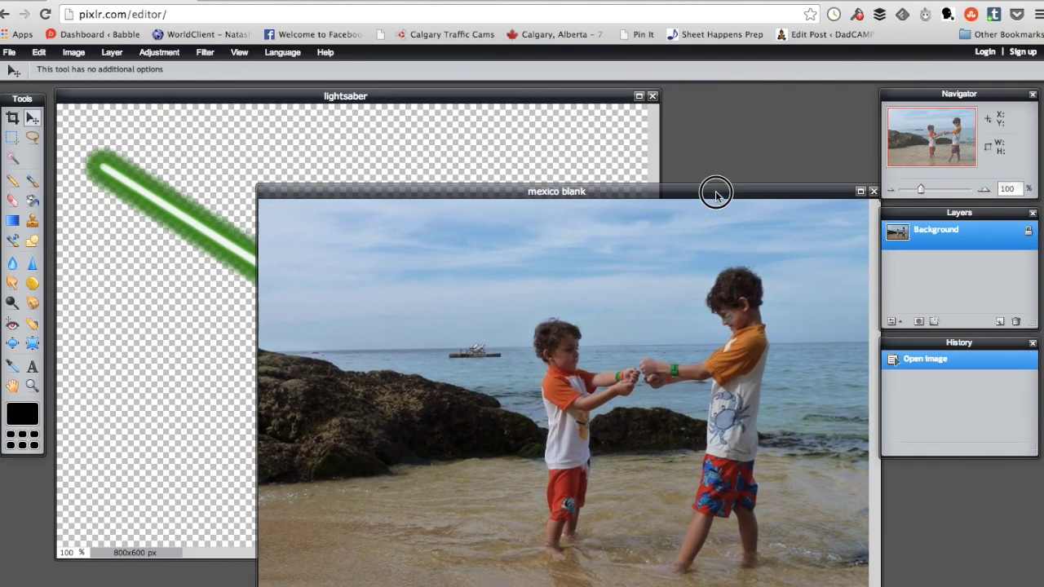
left_click(526, 154)
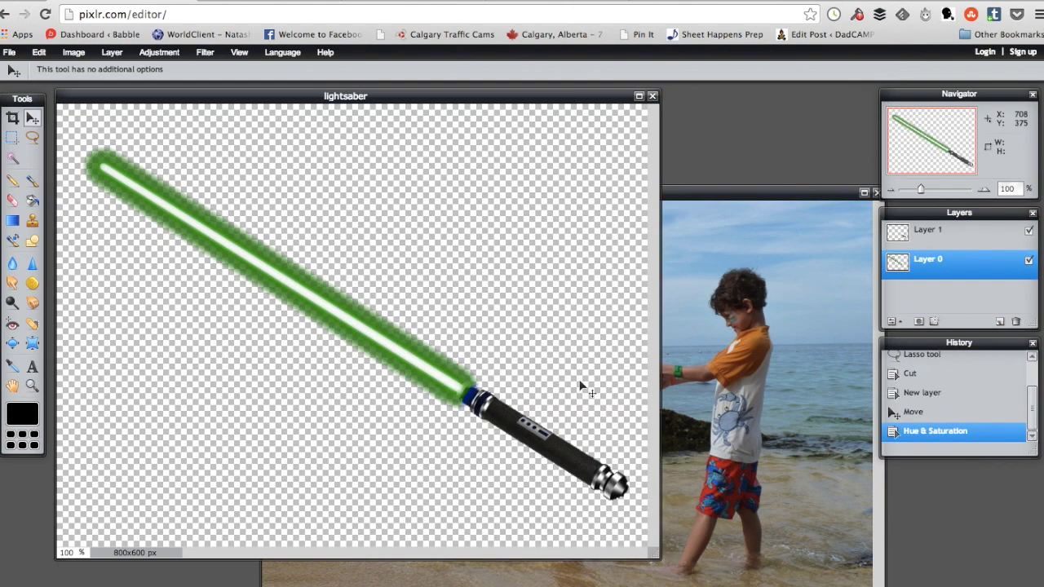
Step: Merge Layer 1 down and copy the whole green saber with a rectangular marquee
left_click(959, 236)
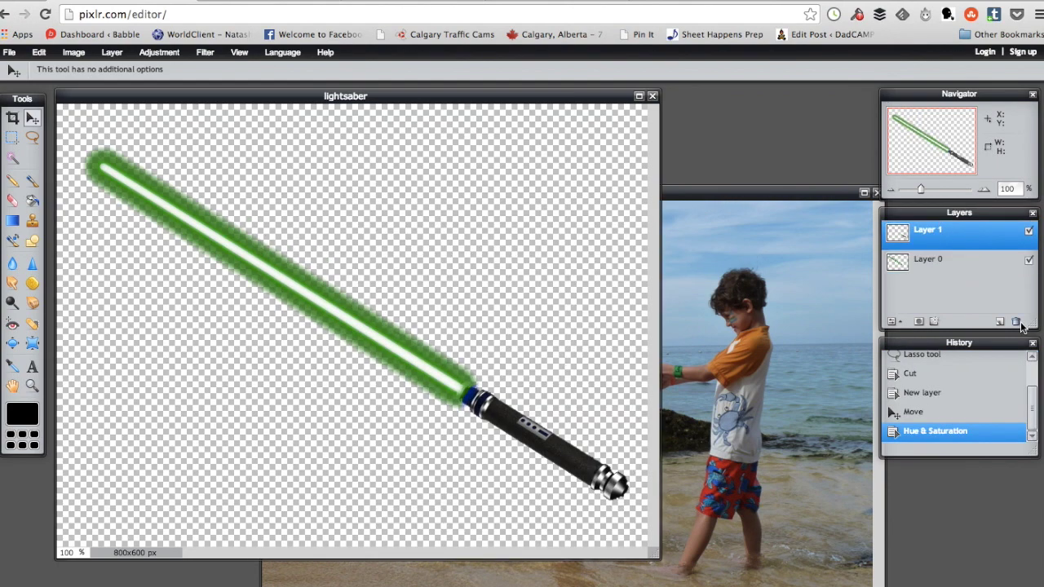
key("ctrl+e")
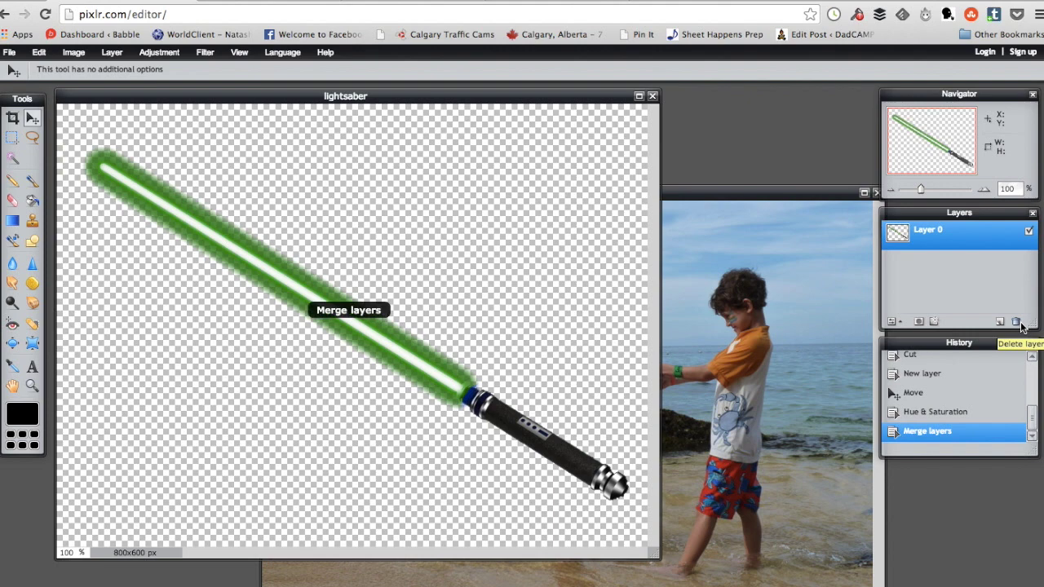
left_click(12, 137)
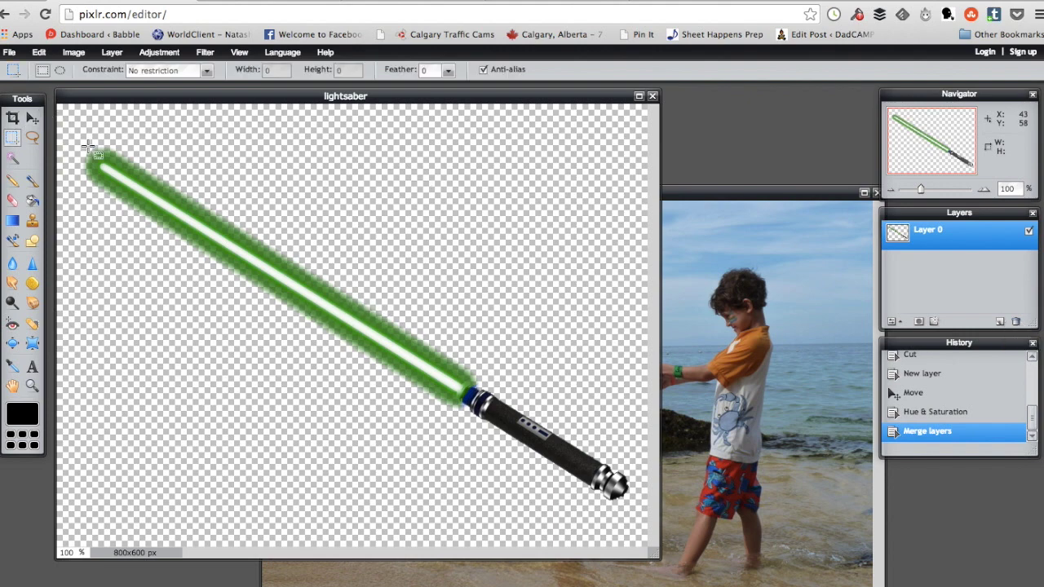
mouse_move(65, 135)
left_mouse_down()
mouse_move(303, 359)
mouse_move(634, 509)
left_mouse_up()
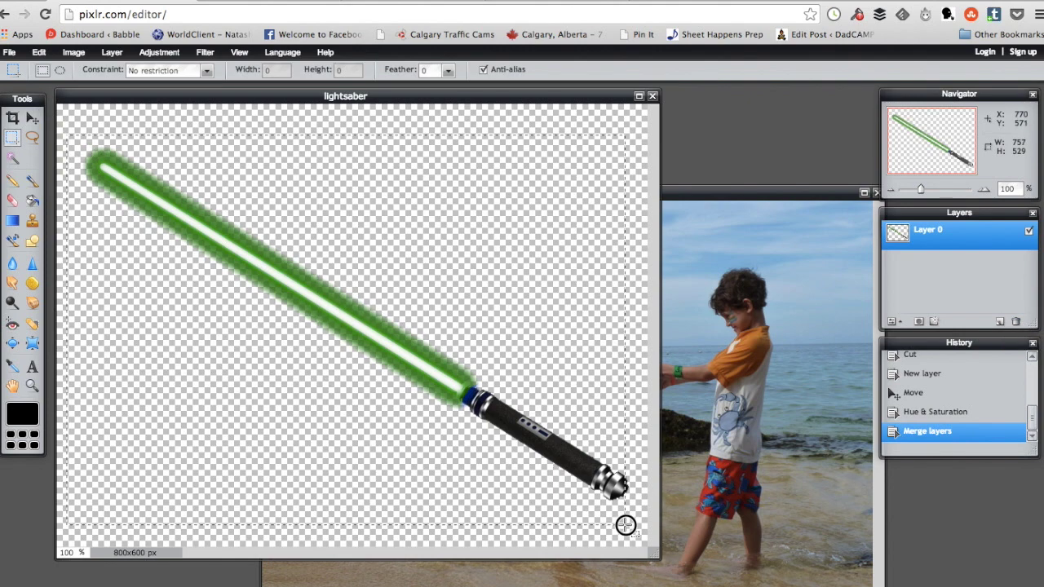
key("ctrl+c")
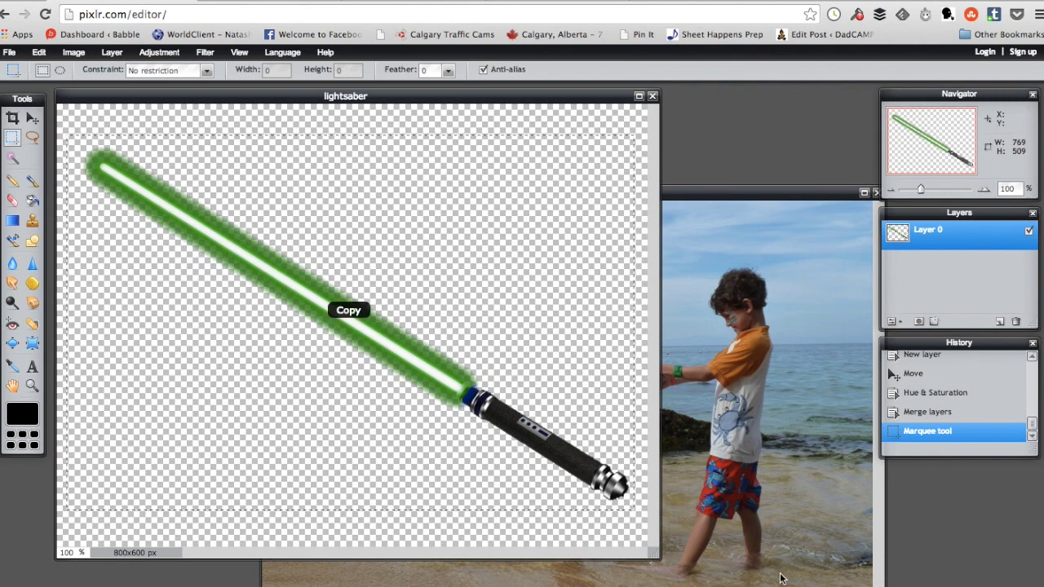
Step: Paste the green saber into the beach photo, undo the marquee, and enlarge the photo window
left_click(747, 548)
key("ctrl+v")
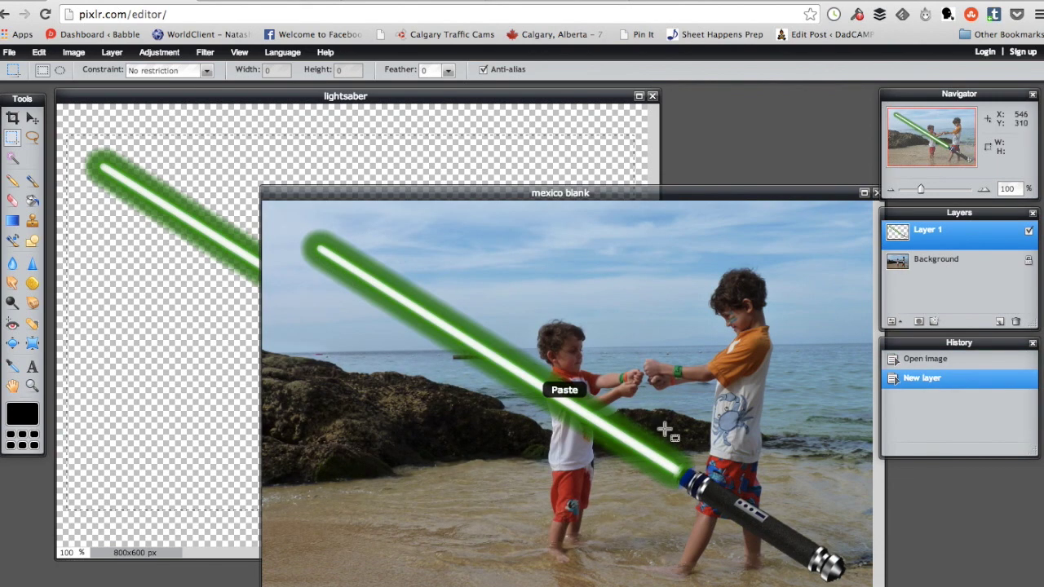
left_click(142, 293)
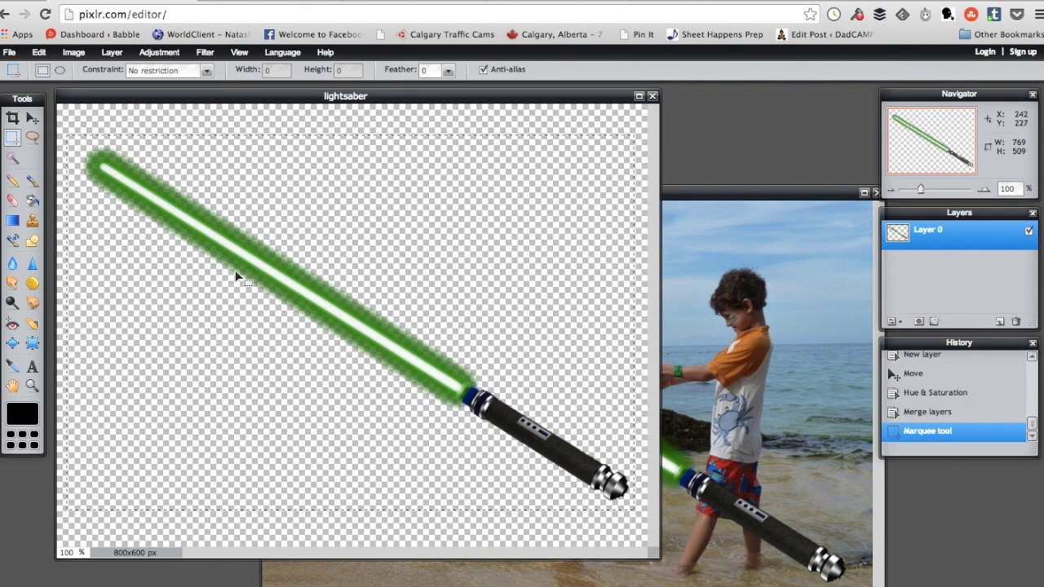
key("ctrl+z")
key("ctrl+z")
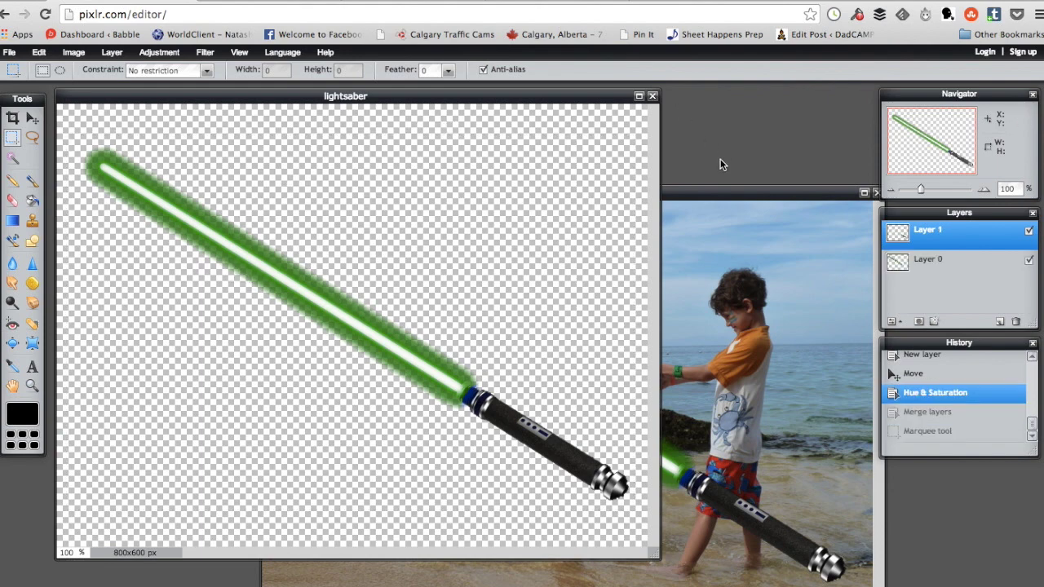
left_click_drag(711, 194, 556, 106)
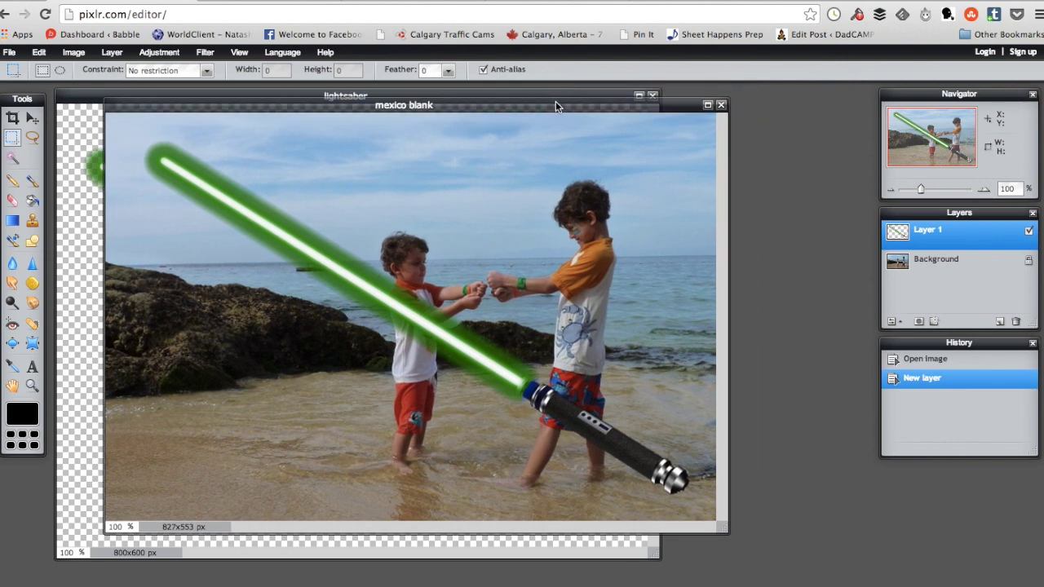
left_click_drag(730, 529, 876, 585)
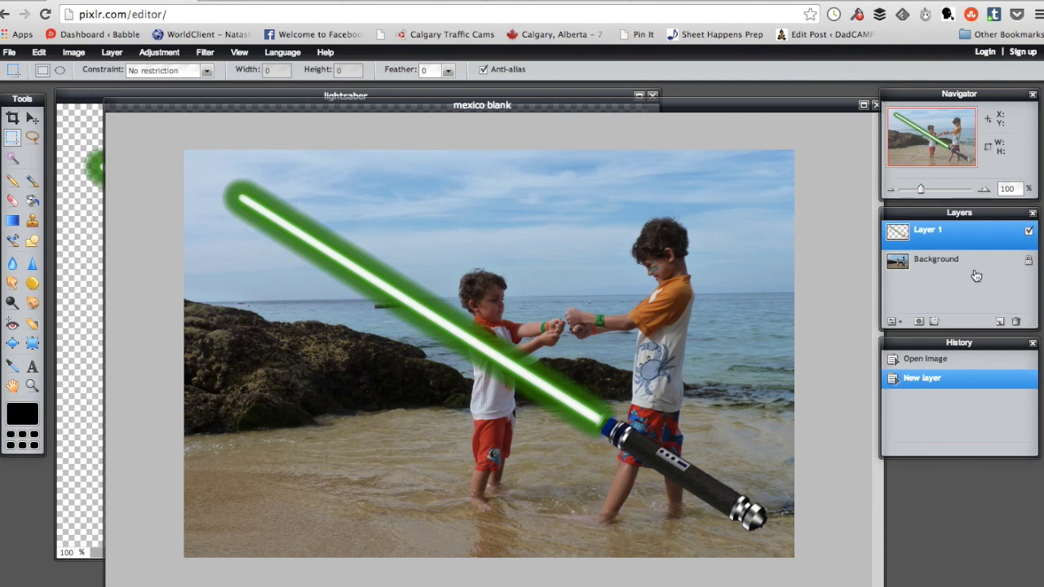
left_click(38, 52)
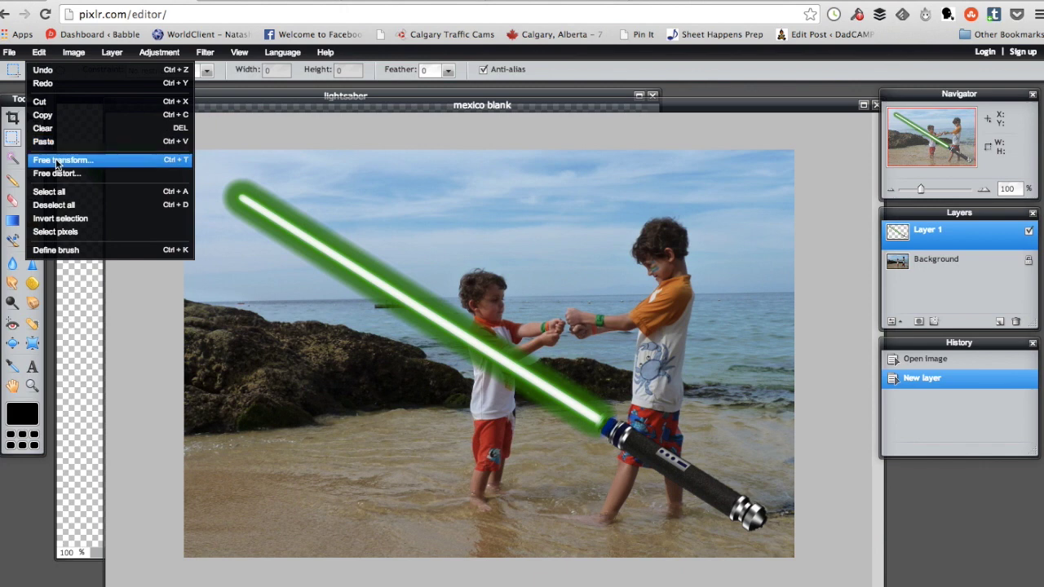
Step: Free-transform the green saber smaller and nearly upright, hilt resting in the boys' hands
left_click(56, 161)
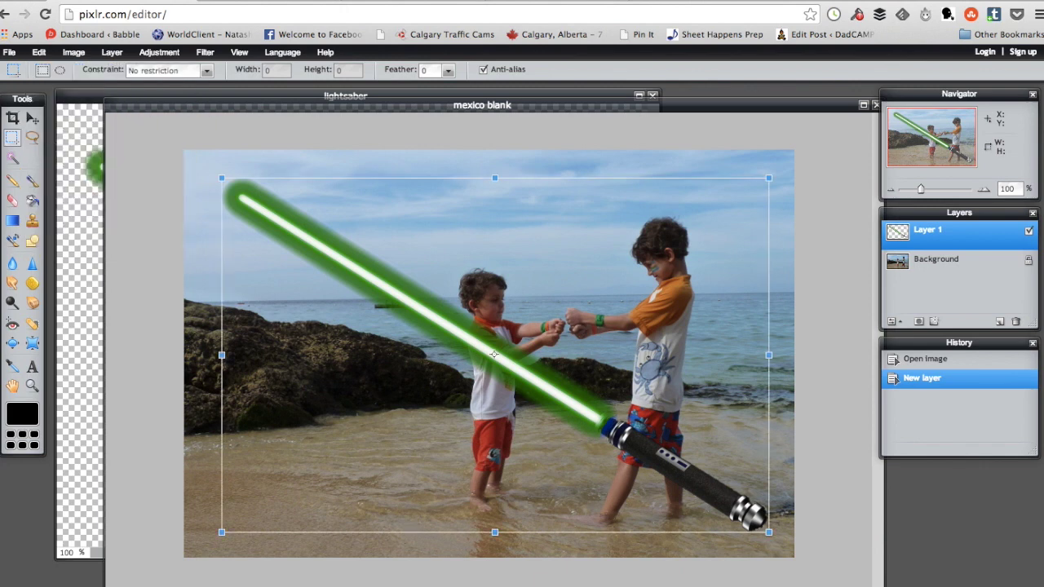
left_click_drag(221, 177, 346, 256)
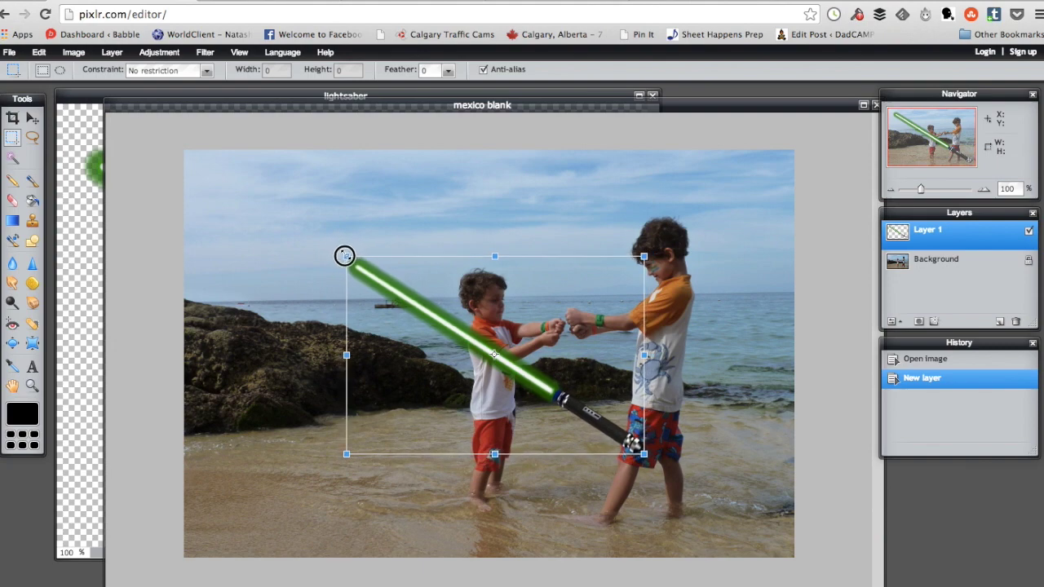
mouse_move(345, 255)
left_mouse_down()
mouse_move(258, 213)
mouse_move(274, 222)
mouse_move(373, 207)
mouse_move(313, 209)
mouse_move(210, 334)
mouse_move(249, 272)
mouse_move(384, 221)
left_mouse_up()
left_click_drag(240, 405, 391, 395)
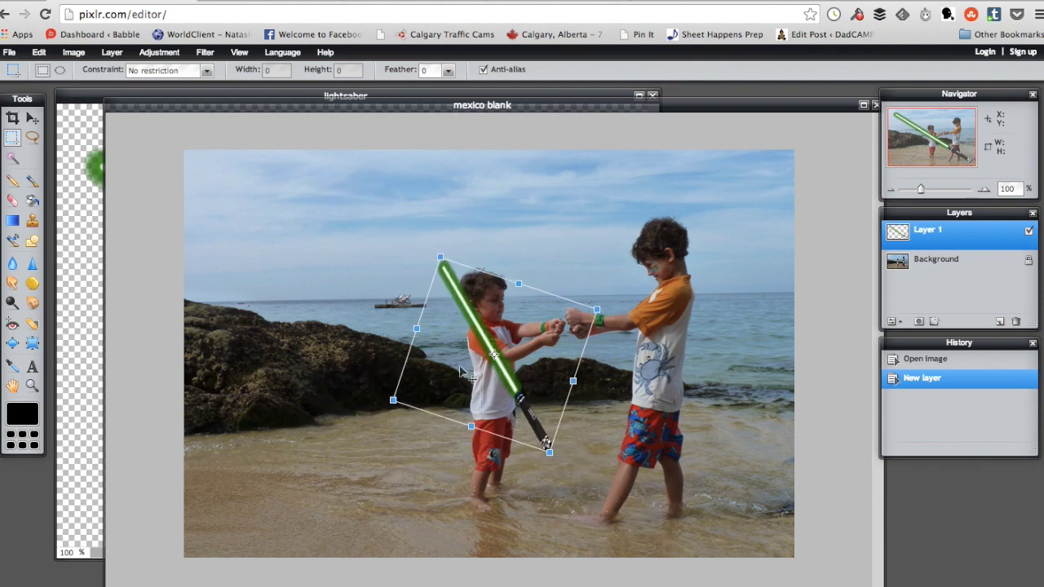
left_click_drag(461, 371, 520, 263)
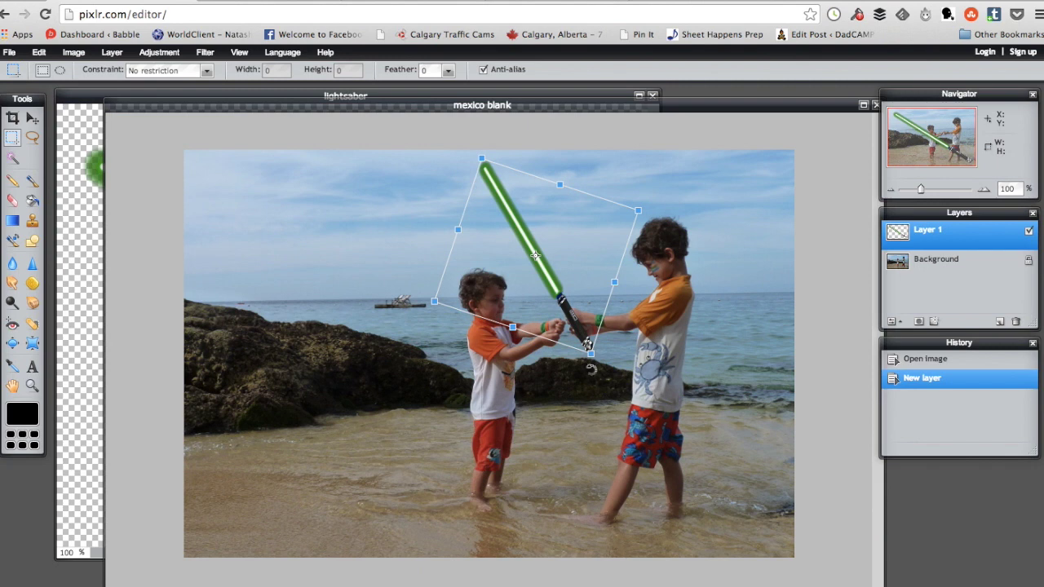
left_click_drag(591, 363, 587, 345)
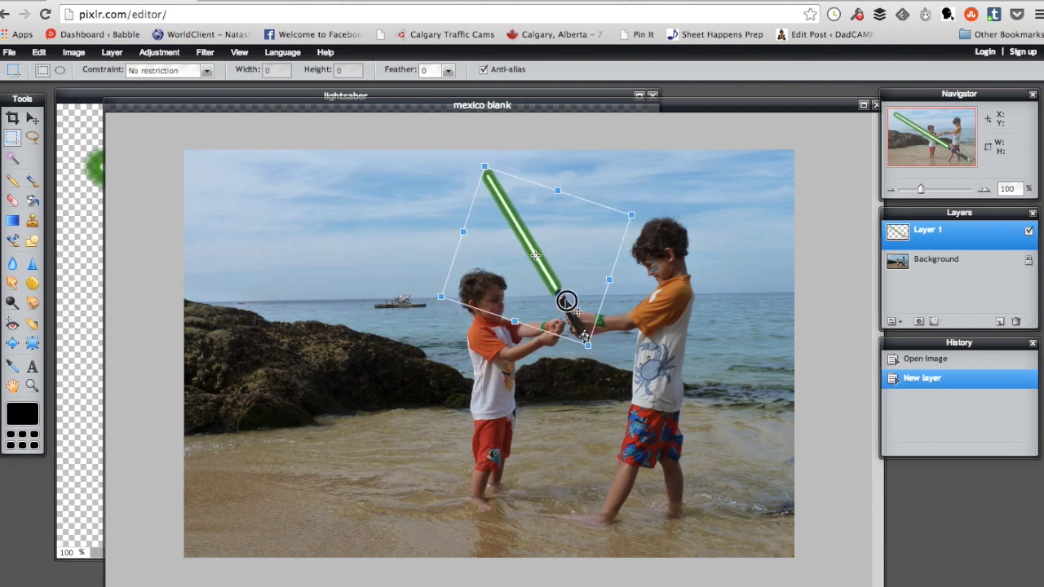
left_click_drag(563, 303, 580, 321)
left_click(573, 442)
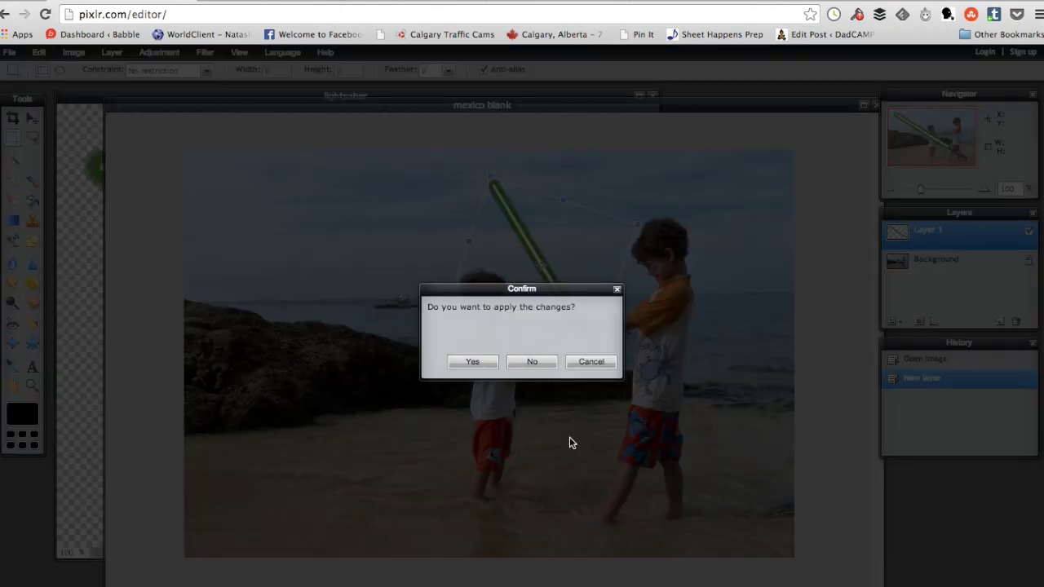
left_click(476, 369)
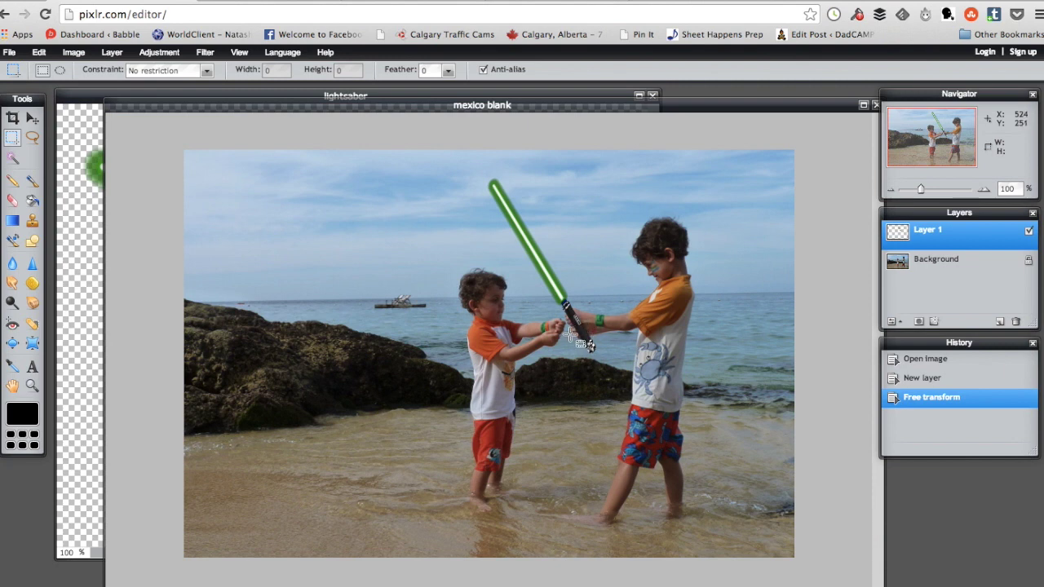
left_click(956, 270)
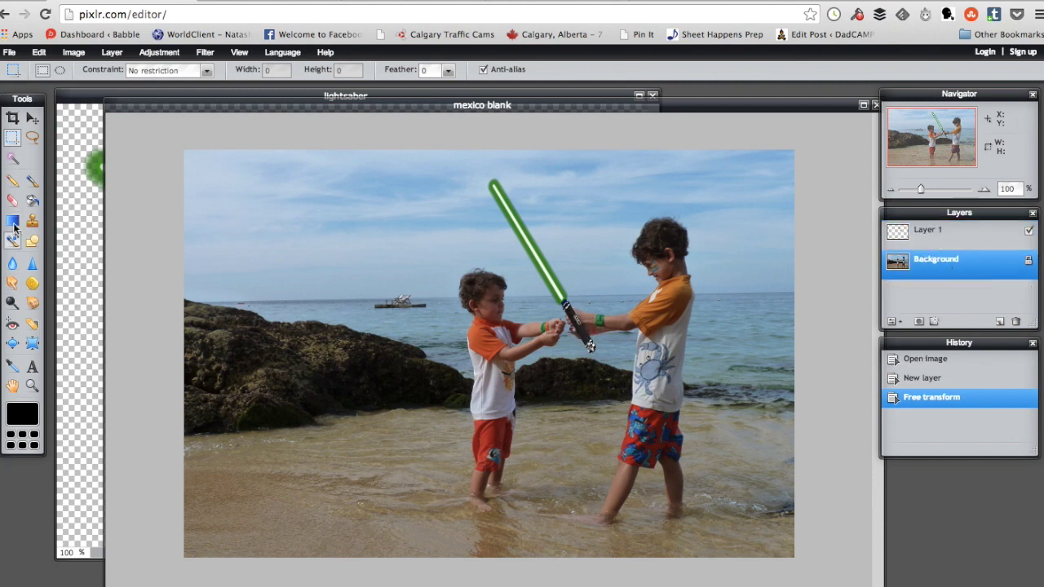
Step: Lasso the boys' gripping hands and paste them as a new layer
left_click(31, 137)
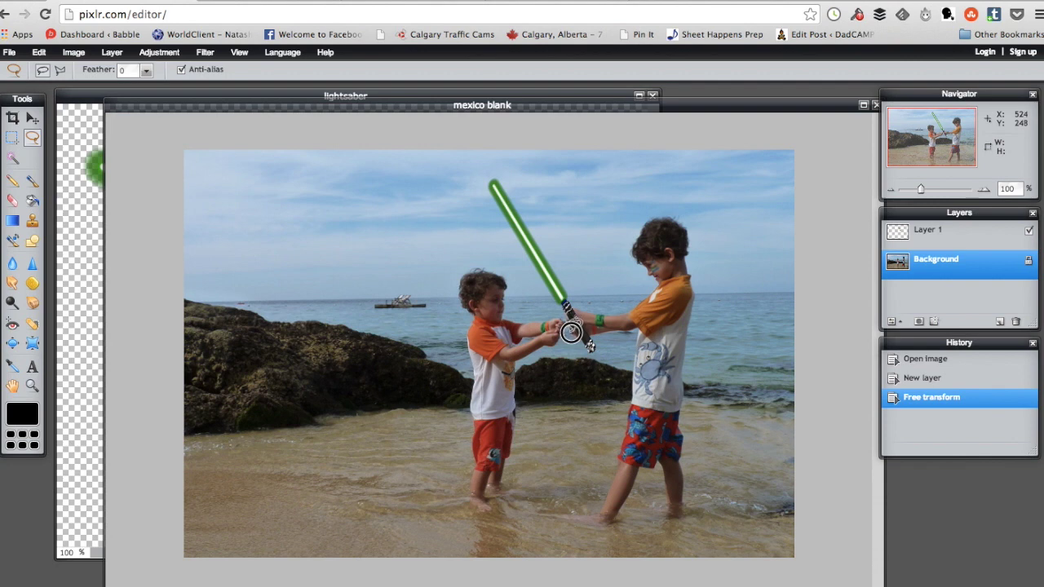
left_click_drag(582, 338, 575, 308)
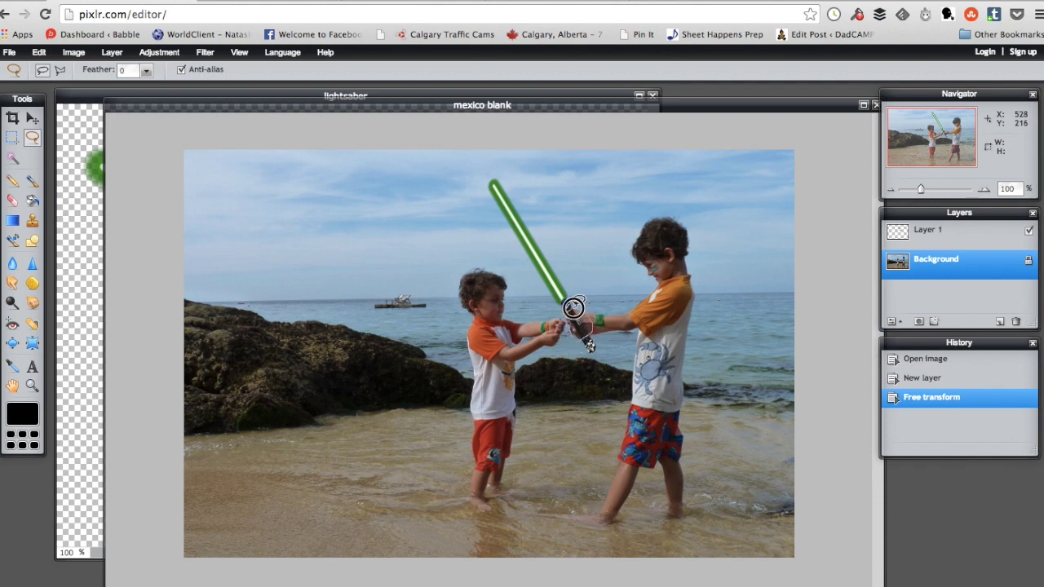
left_click_drag(574, 308, 578, 310)
key("ctrl+d")
key("ctrl+shift+n")
key("ctrl+v")
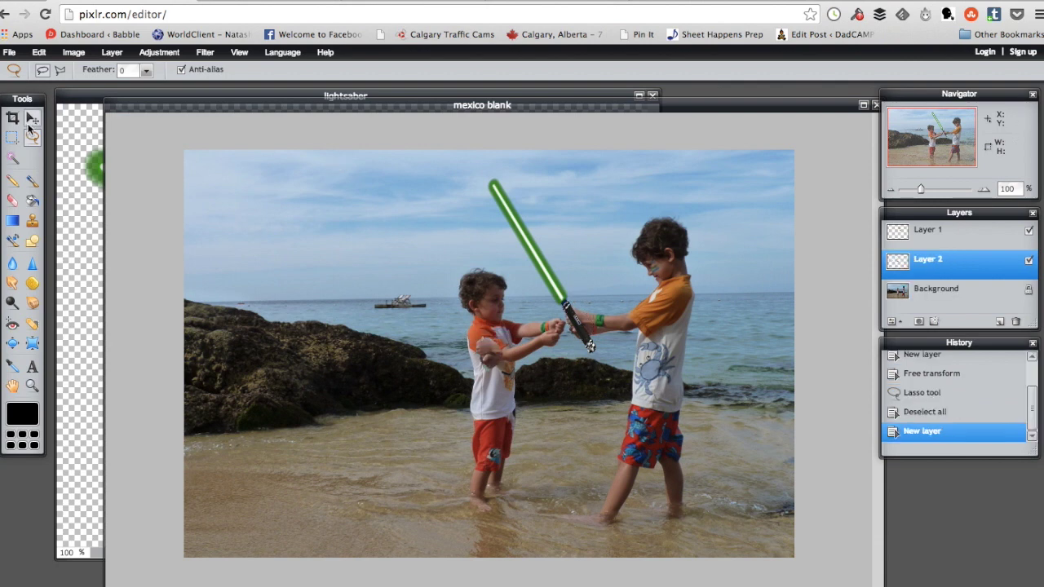
Step: Align the hands over the hilt, stack Layer 2 above Layer 1, and nudge the saber
left_click(31, 119)
left_click_drag(546, 334, 578, 326)
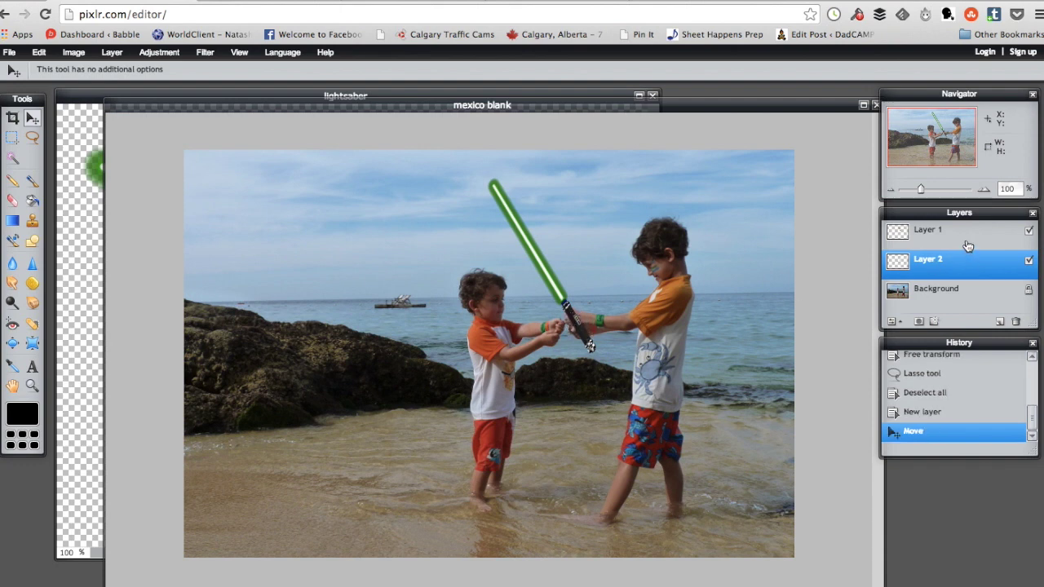
left_click_drag(967, 261, 955, 232)
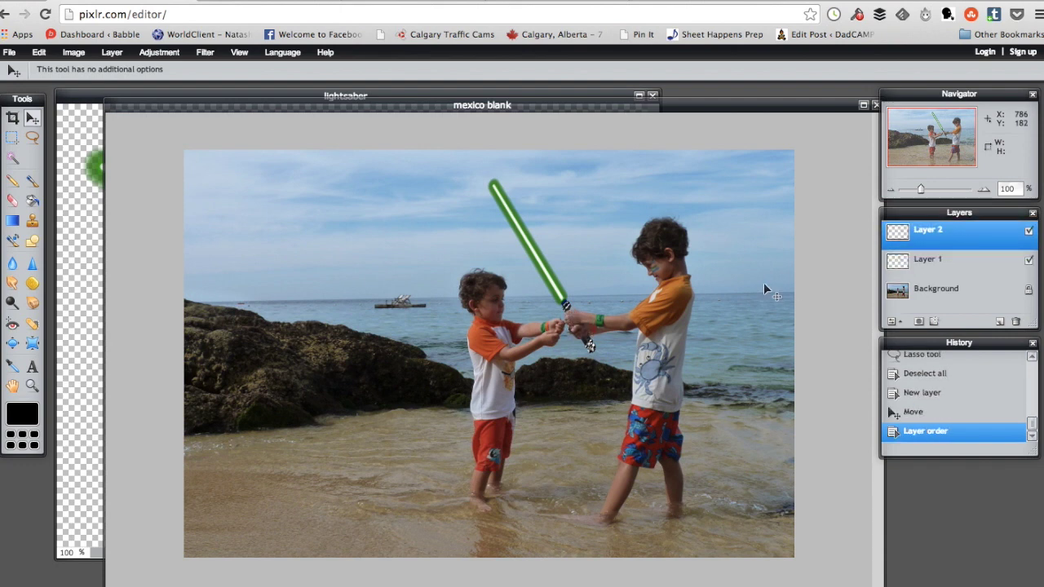
left_click_drag(578, 327, 573, 325)
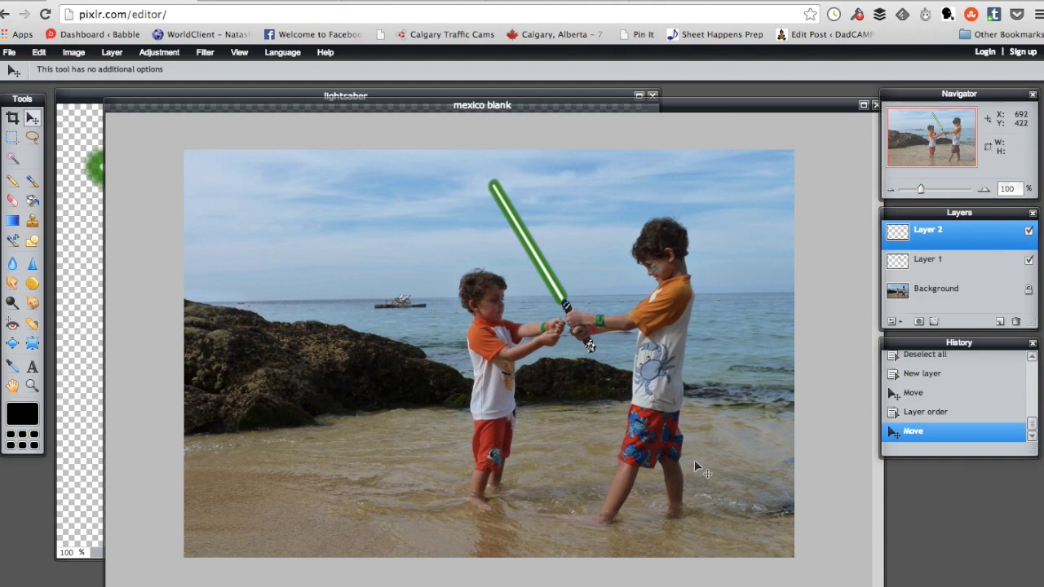
left_click(85, 348)
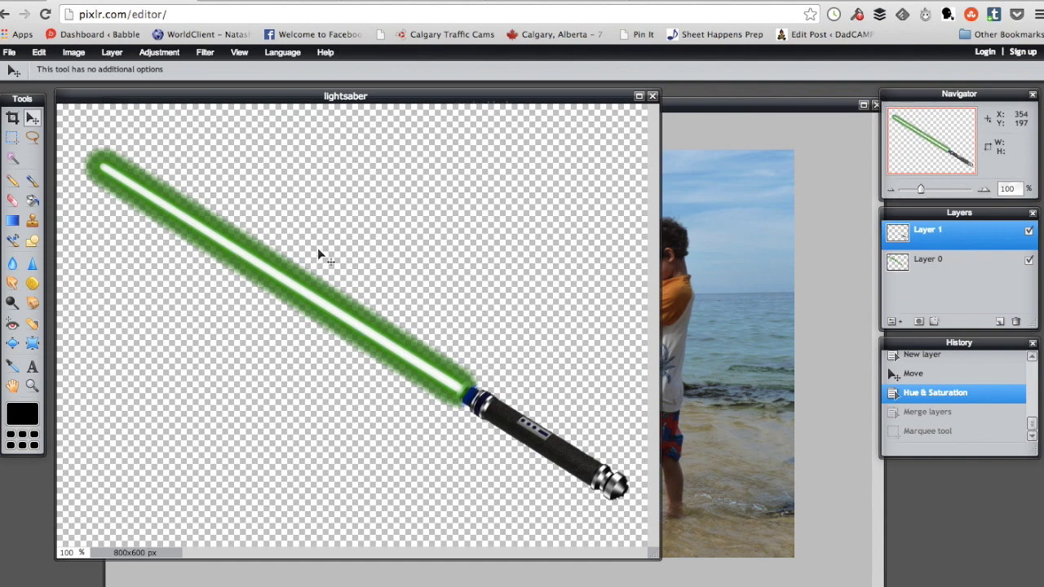
Step: Recolour the saber blade on Layer 0 red with Hue & Saturation
left_click(160, 53)
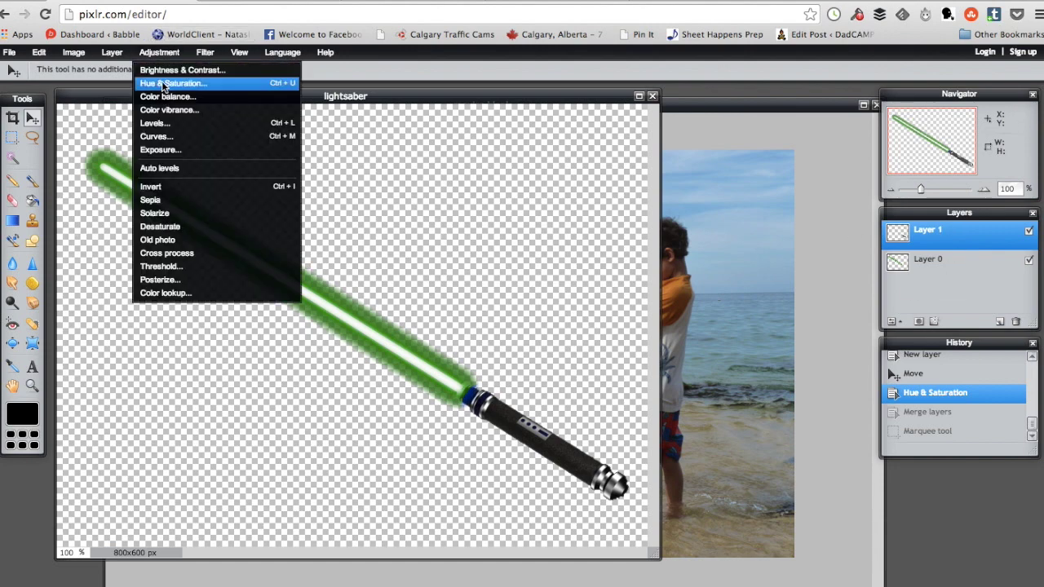
left_click(164, 85)
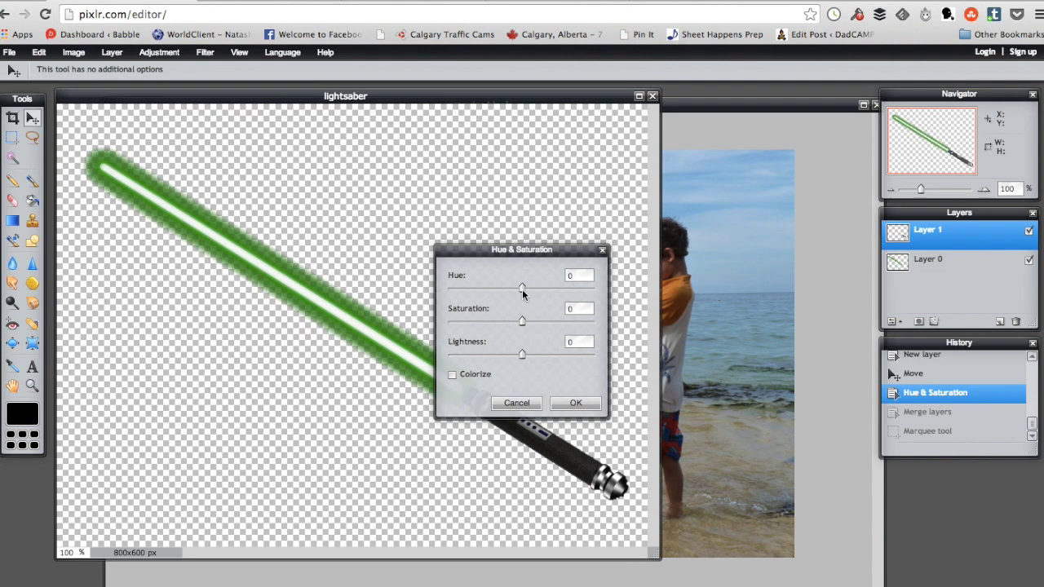
left_click_drag(522, 291, 546, 296)
left_click(555, 405)
left_click(919, 262)
left_click(160, 53)
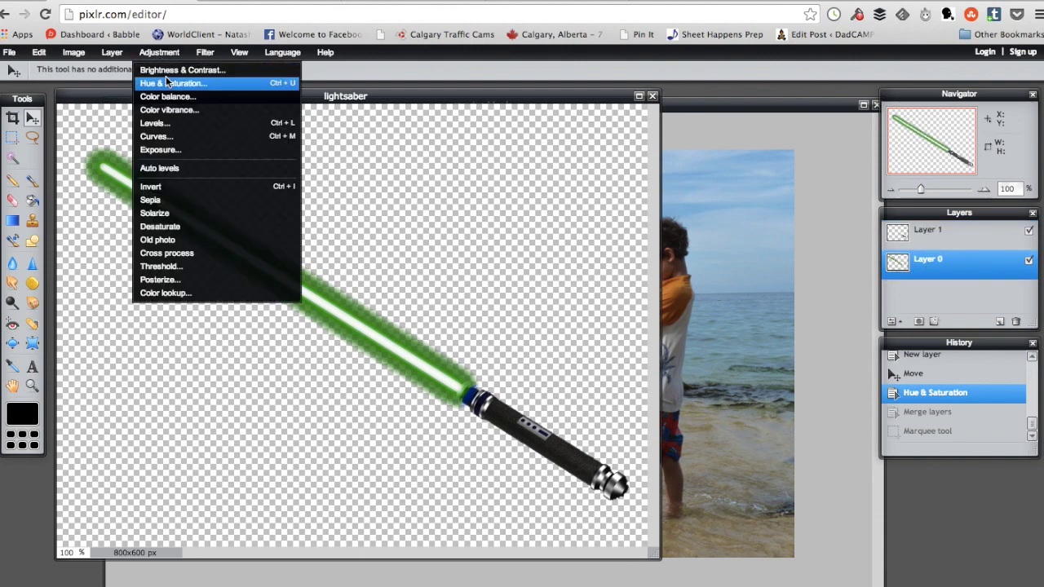
left_click(167, 84)
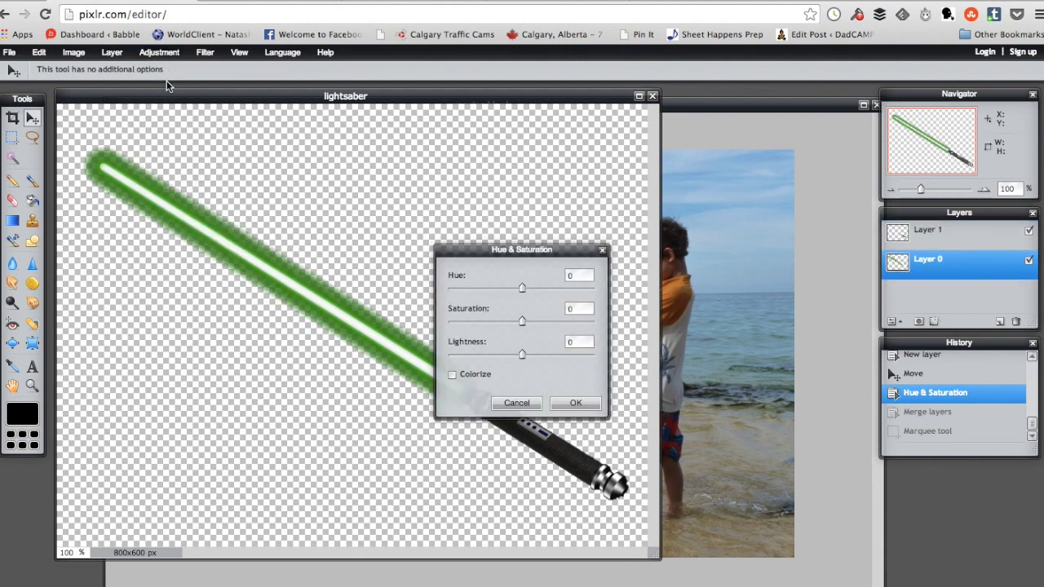
left_click(522, 287)
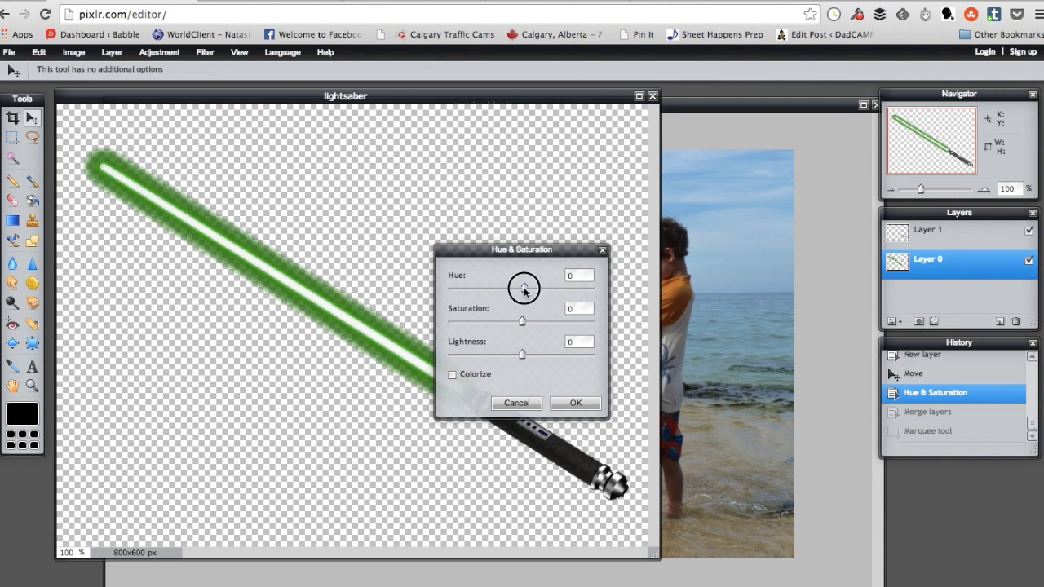
left_click_drag(523, 290, 477, 291)
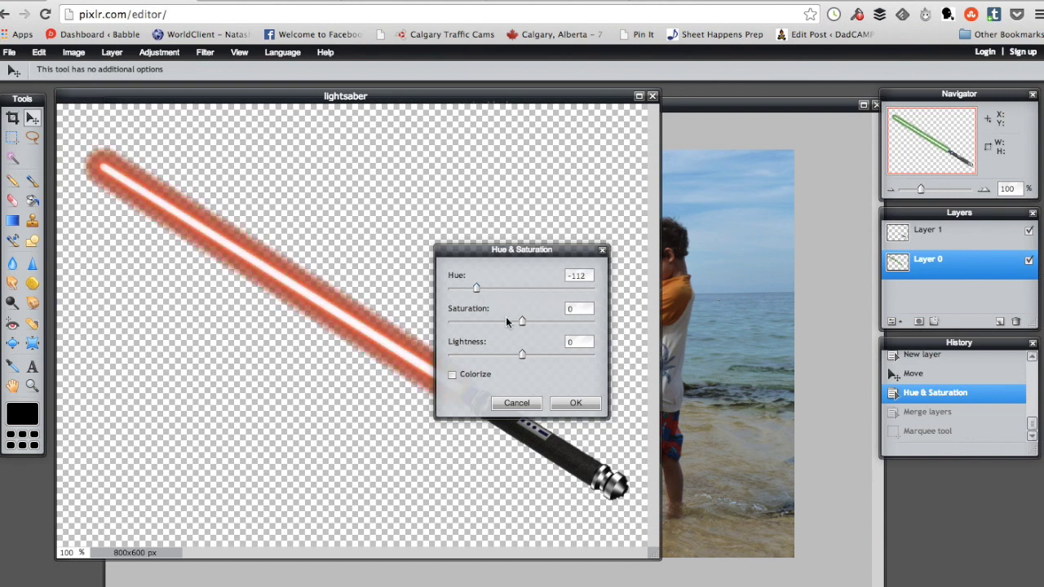
left_click_drag(522, 320, 534, 321)
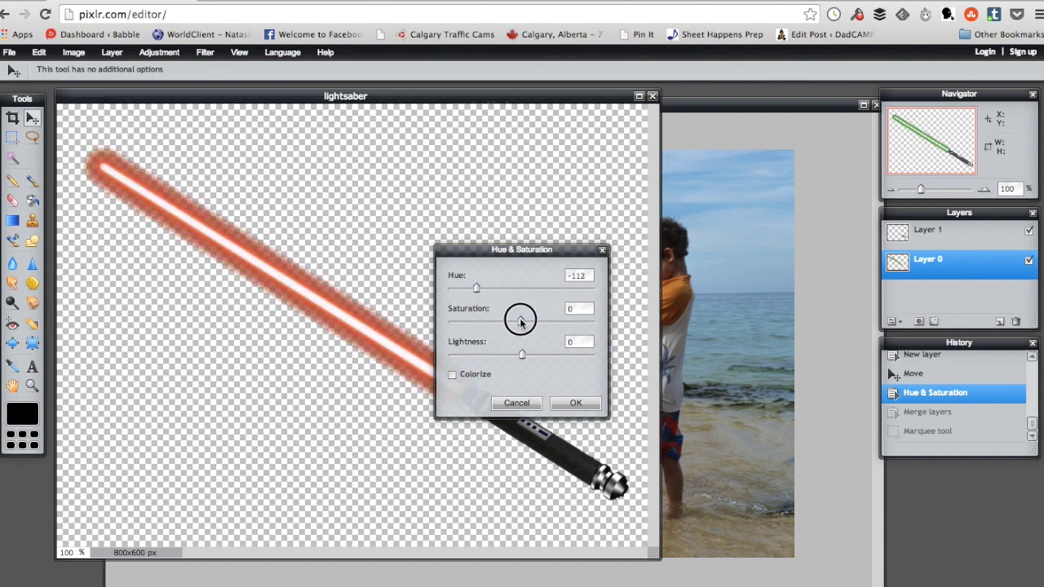
left_click(582, 408)
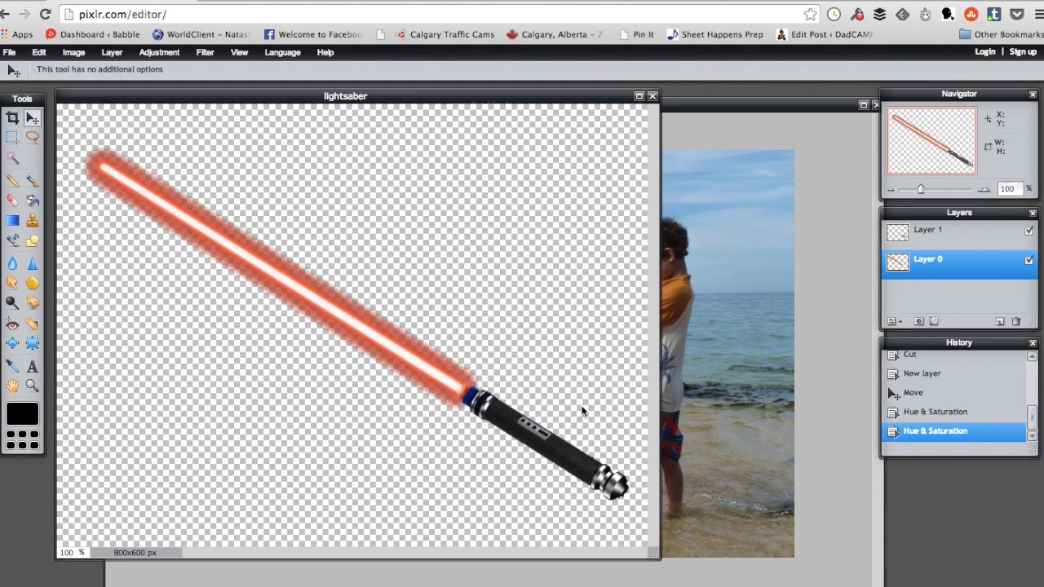
Step: Merge the layers, copy the red saber, and paste it into the beach photo
key("ctrl+e")
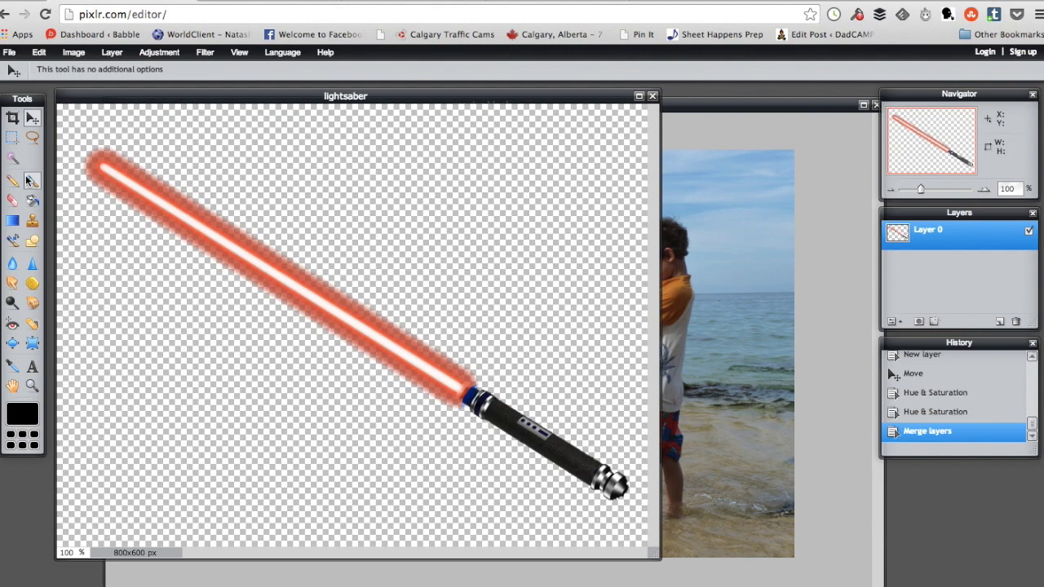
left_click(12, 141)
mouse_move(70, 135)
left_mouse_down()
mouse_move(630, 532)
mouse_move(637, 515)
left_mouse_up()
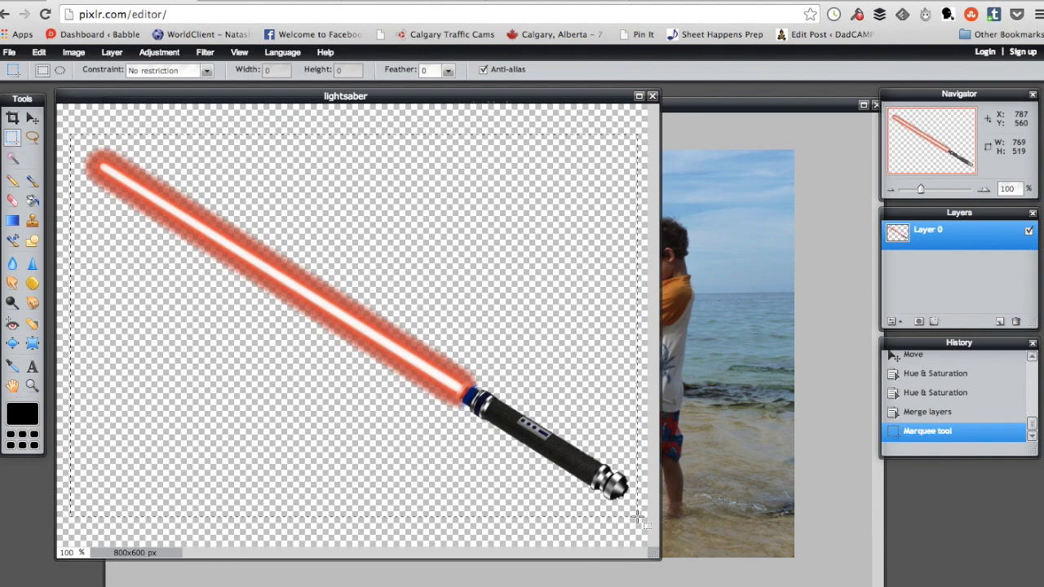
key("ctrl+c")
left_click(755, 469)
key("ctrl+v")
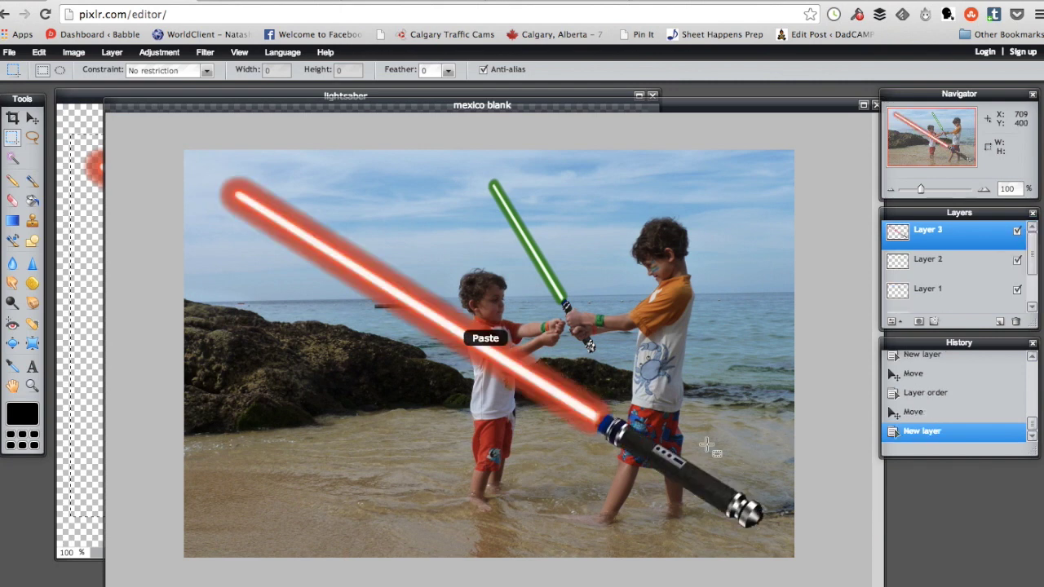
Step: Scale and rotate the red saber to cross the green one in an X at the boys' hands
left_click(78, 55)
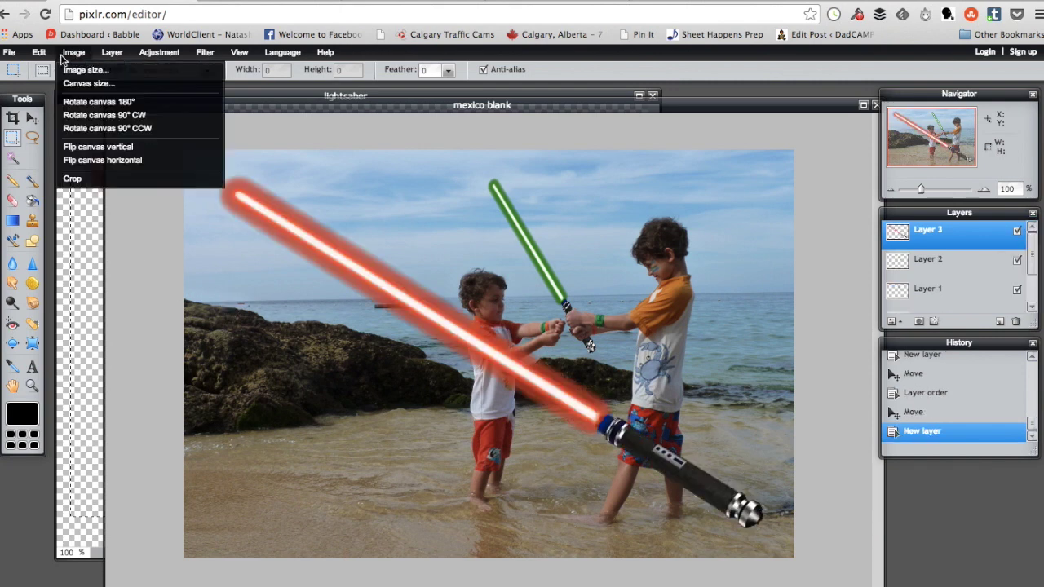
left_click(63, 160)
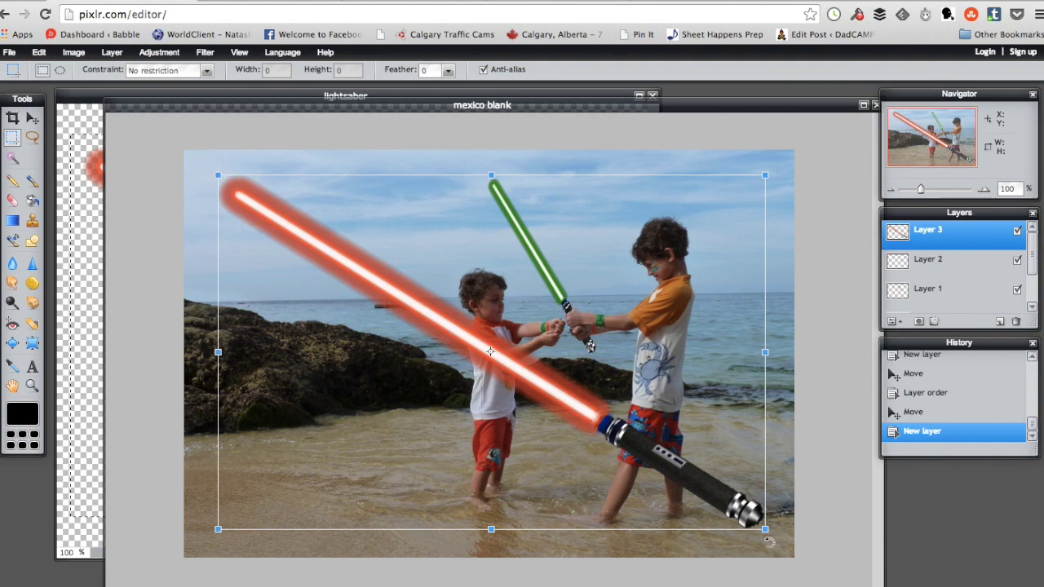
mouse_move(768, 541)
left_mouse_down()
mouse_move(357, 495)
mouse_move(410, 507)
left_mouse_up()
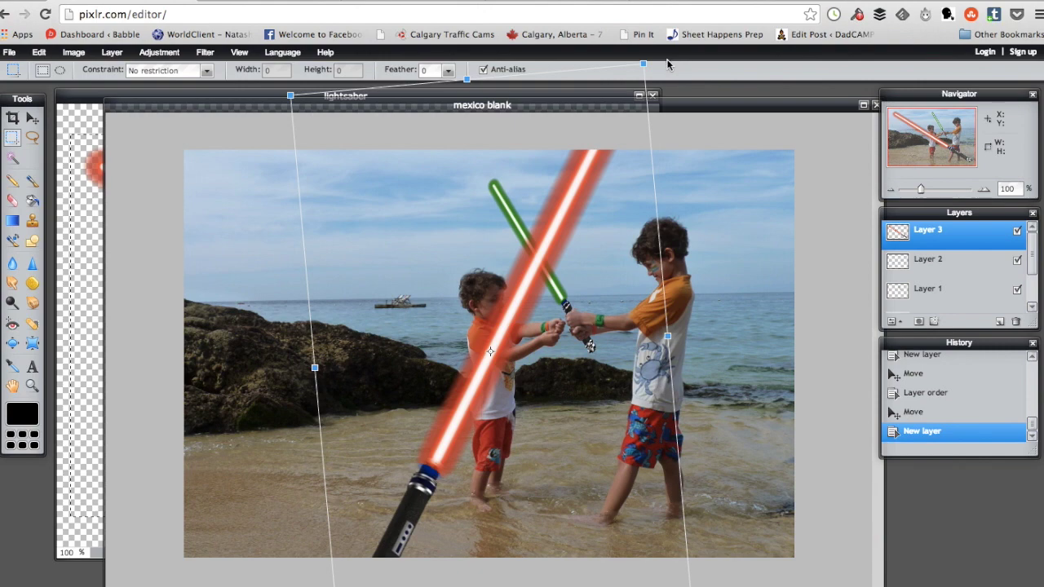
left_click_drag(644, 65, 546, 260)
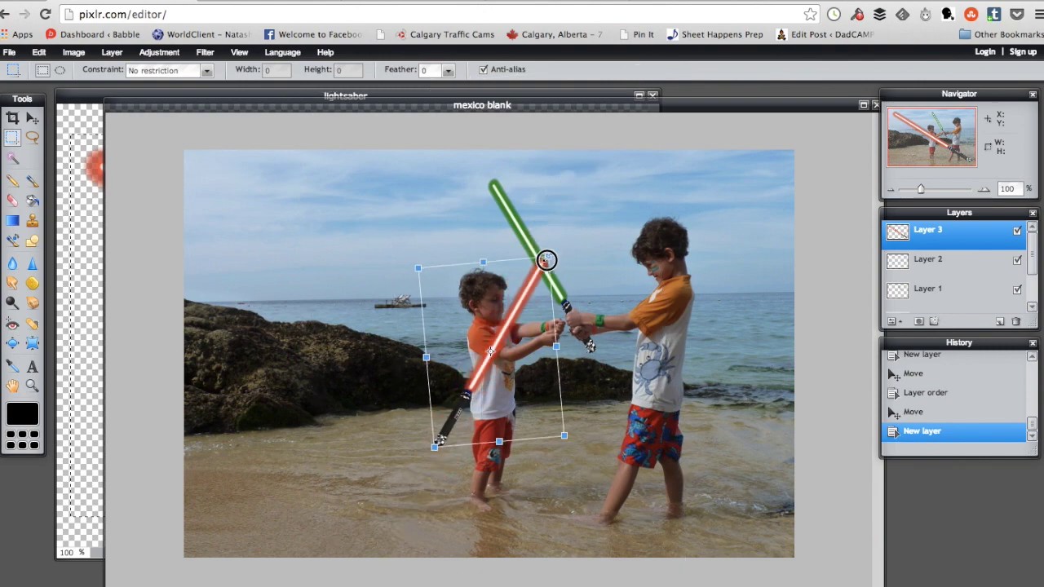
left_click(617, 216)
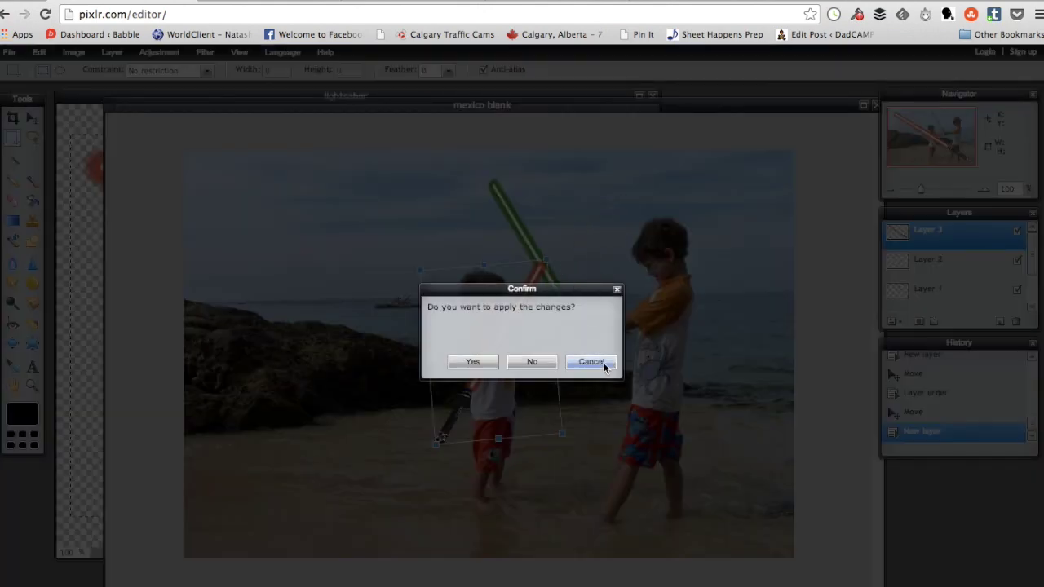
left_click(591, 361)
left_click_drag(541, 315, 634, 272)
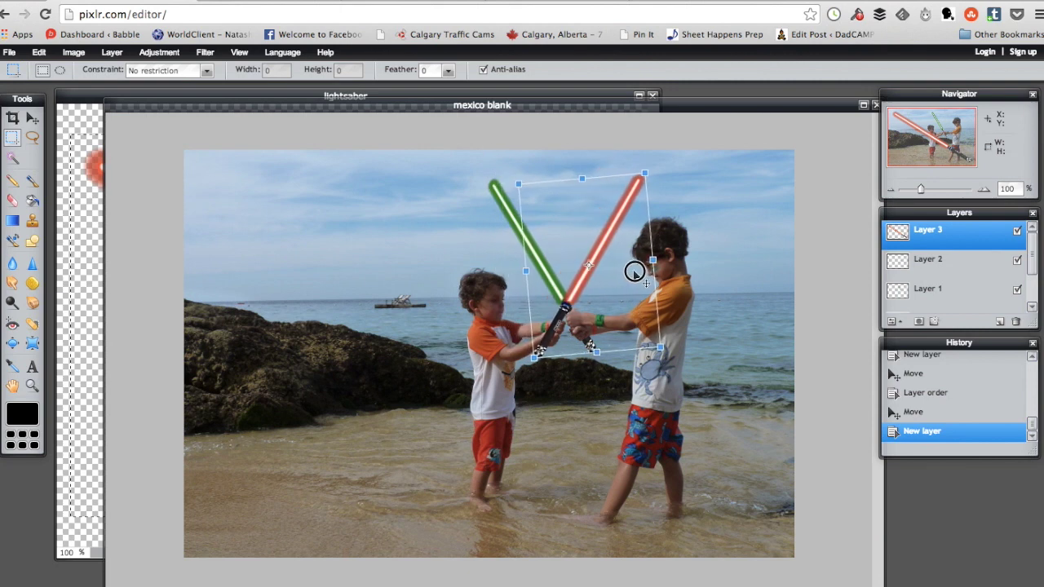
mouse_move(643, 171)
left_mouse_down()
mouse_move(626, 170)
mouse_move(647, 171)
left_mouse_up()
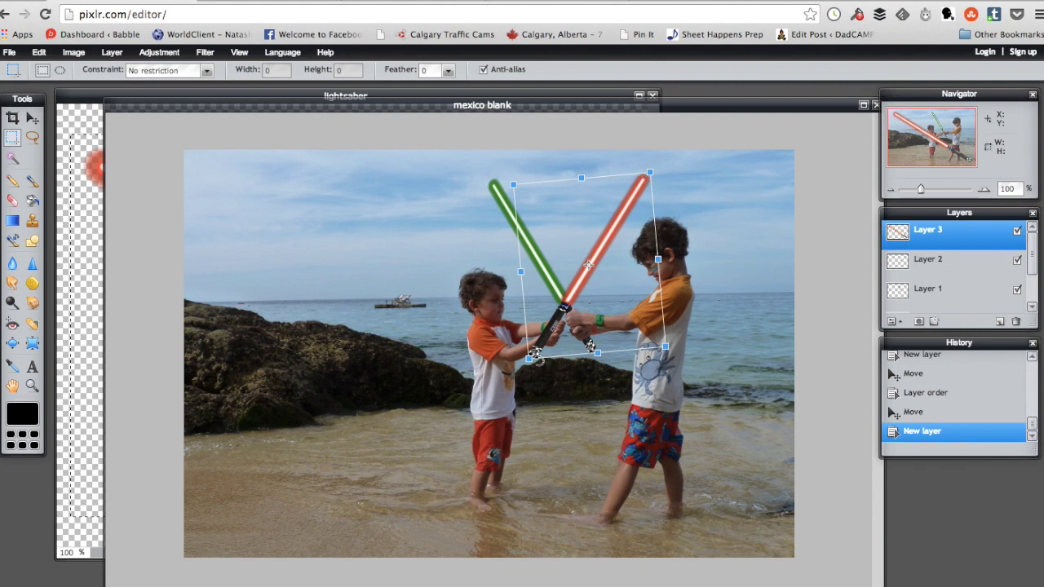
left_click_drag(541, 363, 549, 363)
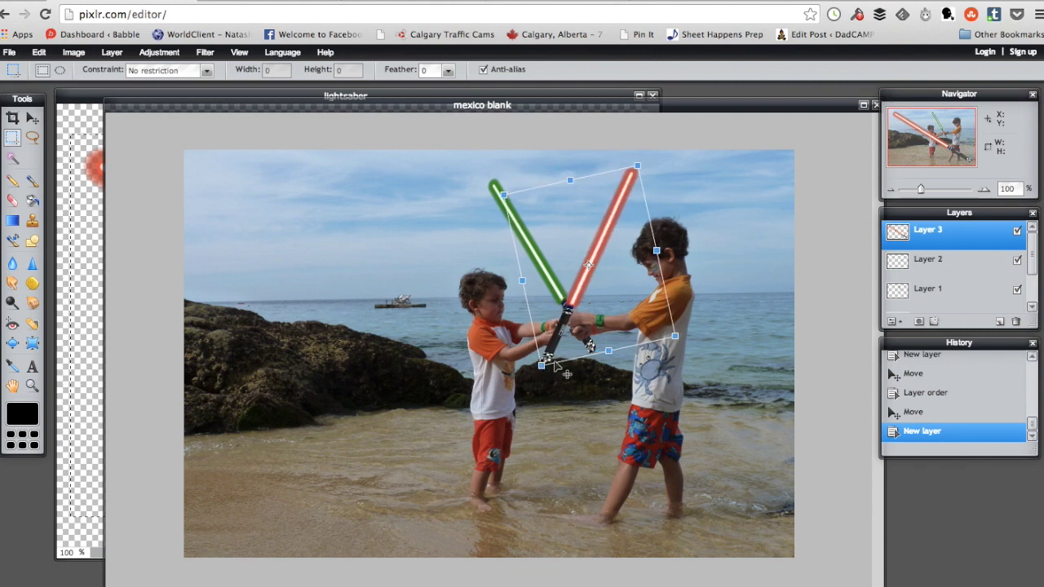
left_click_drag(575, 305, 579, 304)
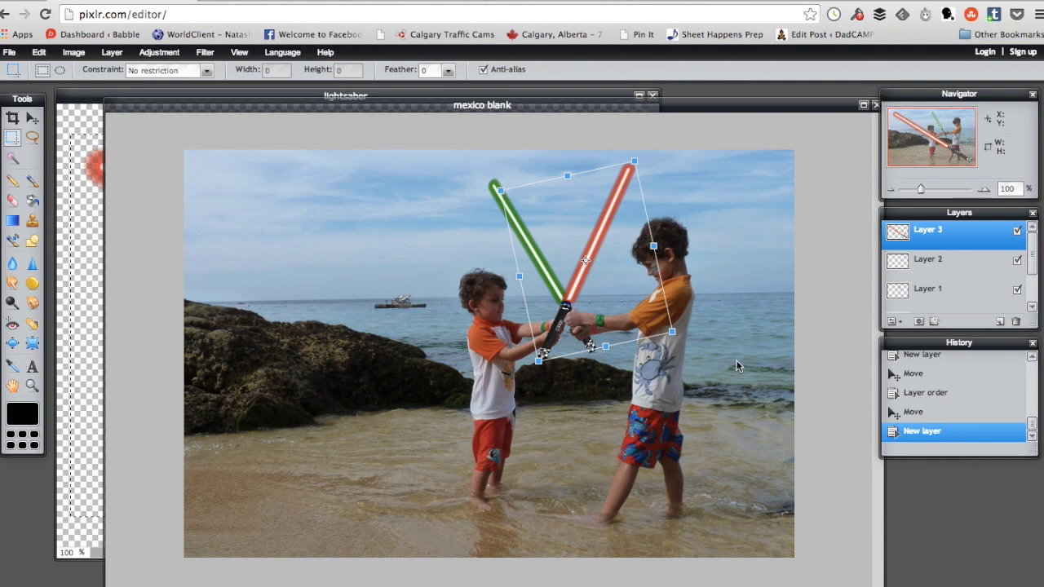
key("Return")
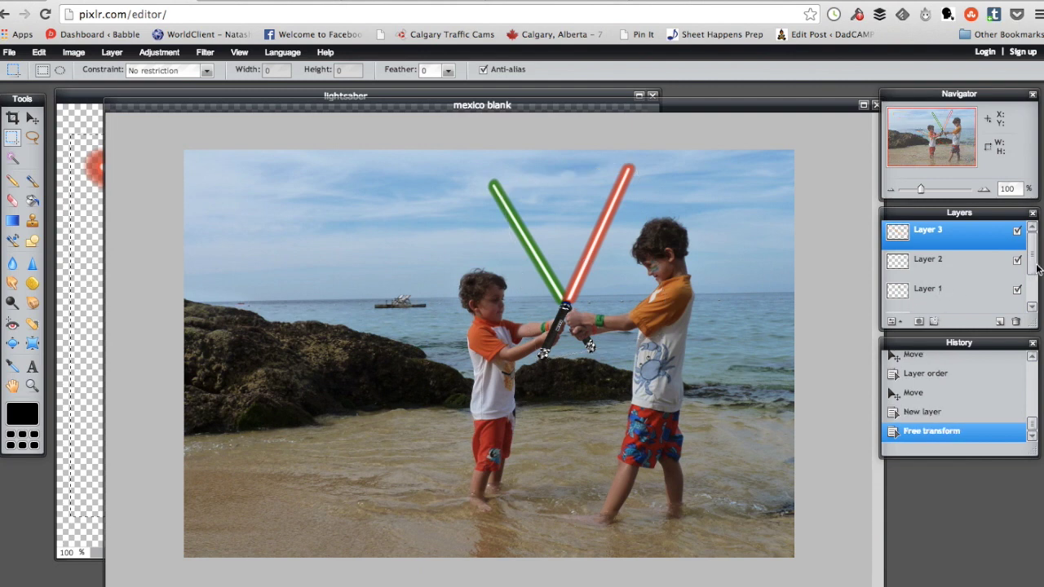
Step: Lasso the boys' gripping hands on the Background layer and paste them onto a new layer
left_click_drag(1036, 268, 1034, 303)
left_click(950, 303)
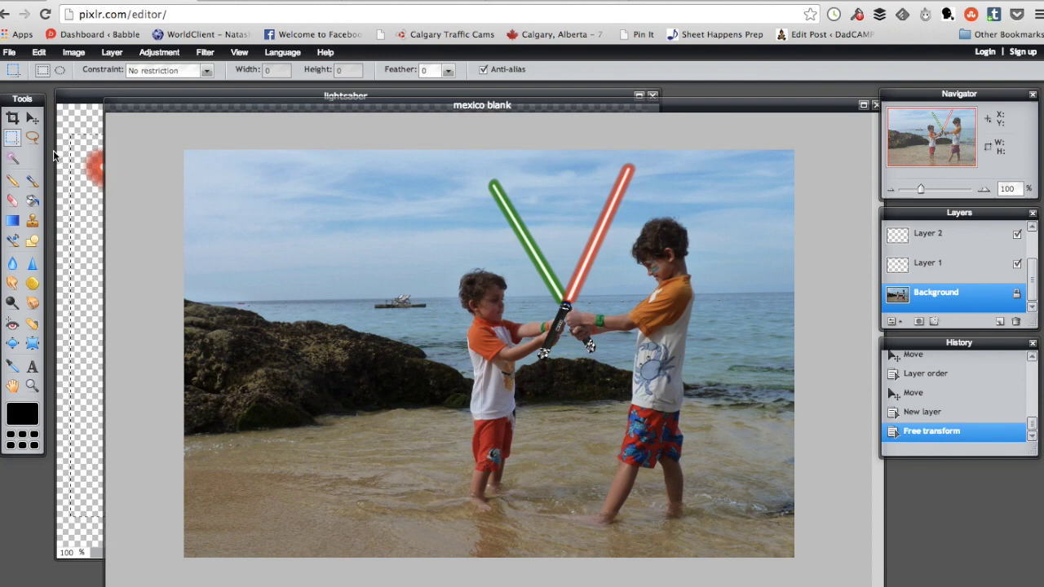
left_click(41, 142)
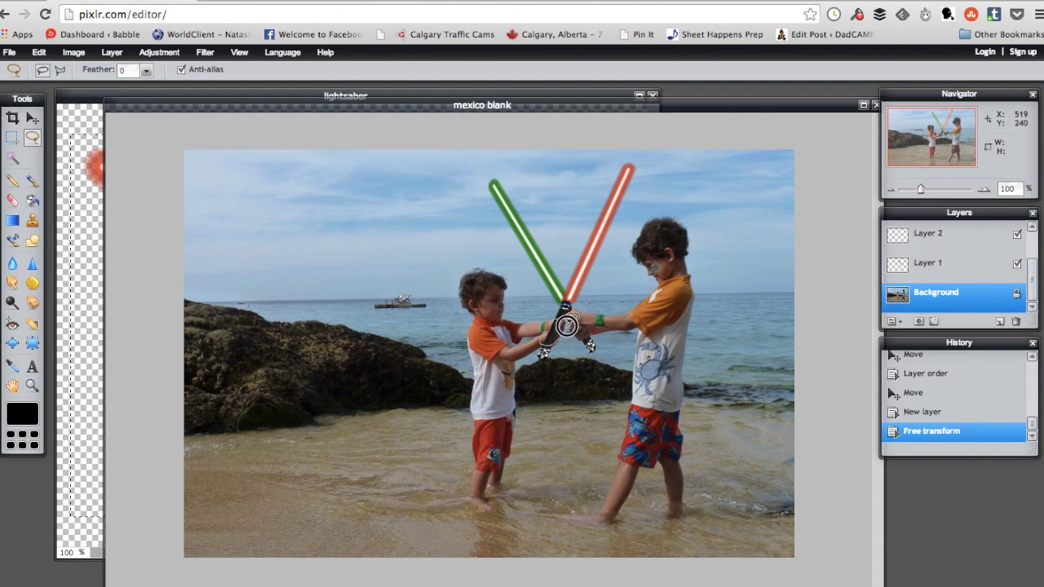
left_click_drag(563, 321, 560, 318)
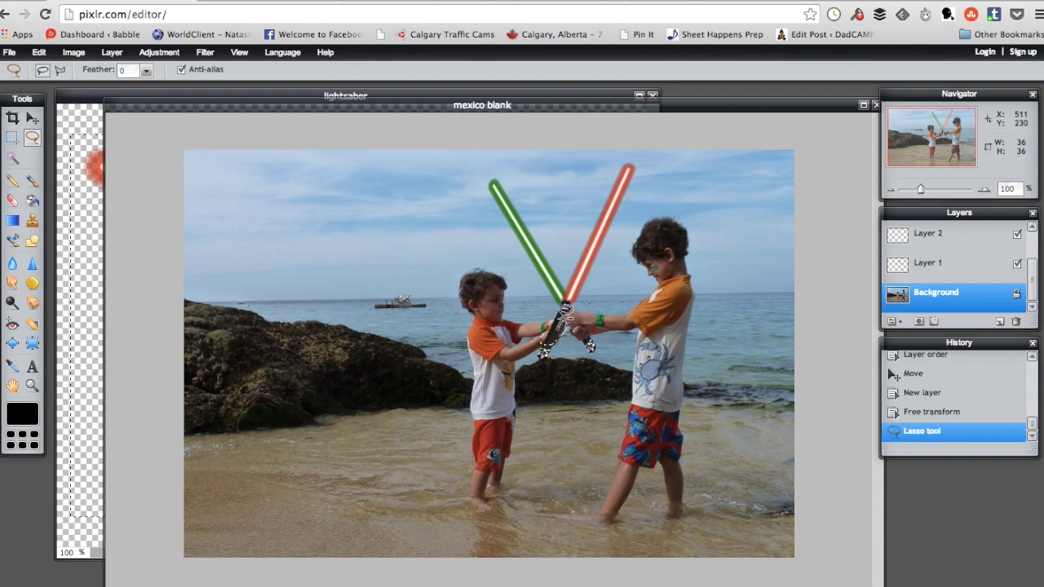
key("ctrl+c")
key("ctrl+v")
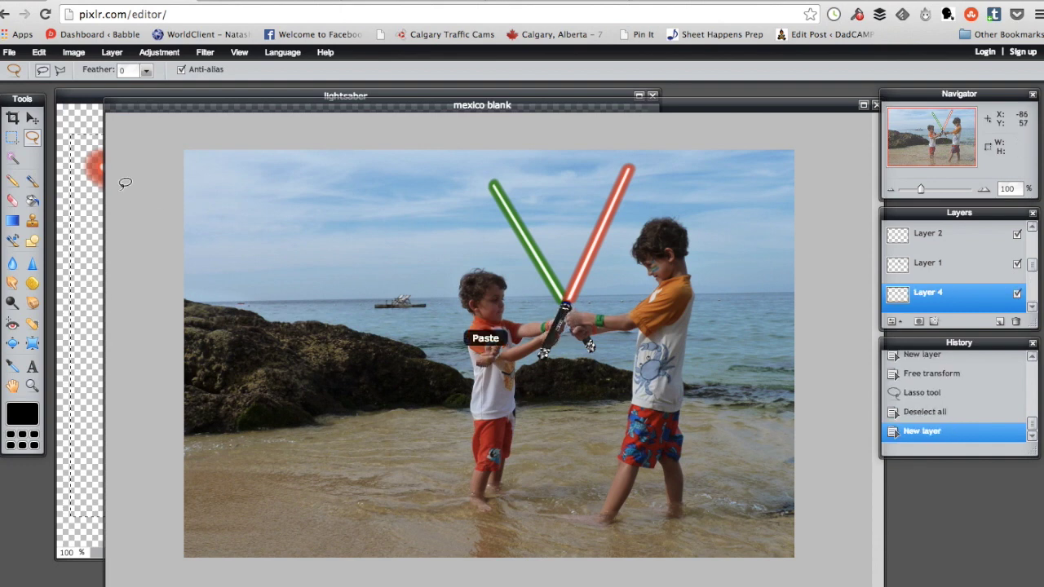
Step: Raise the pasted hands layer to the top and align it over the crossed hilts
left_click(33, 118)
left_click_drag(531, 346, 534, 329)
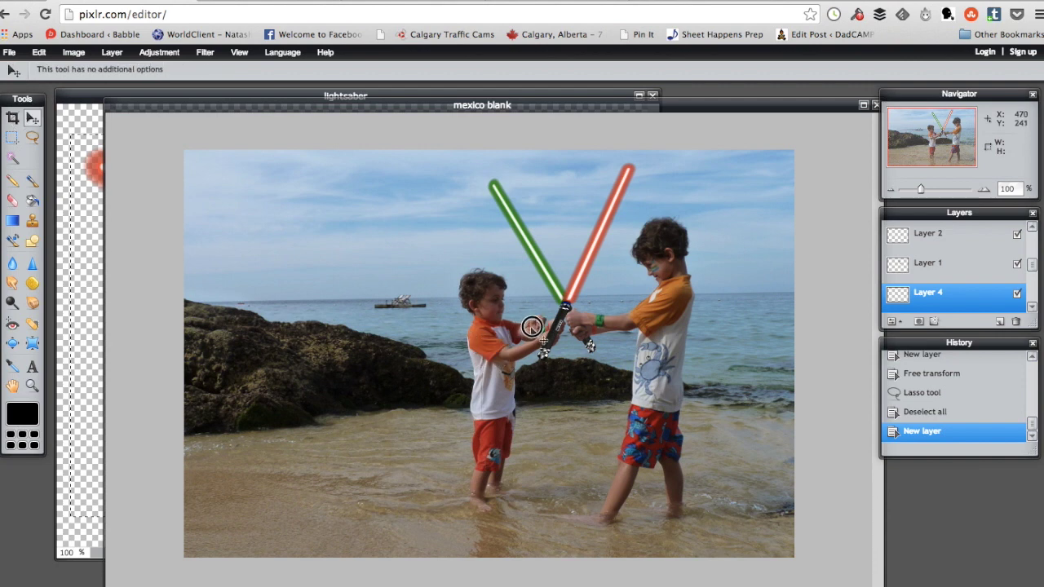
left_click_drag(977, 291, 979, 232)
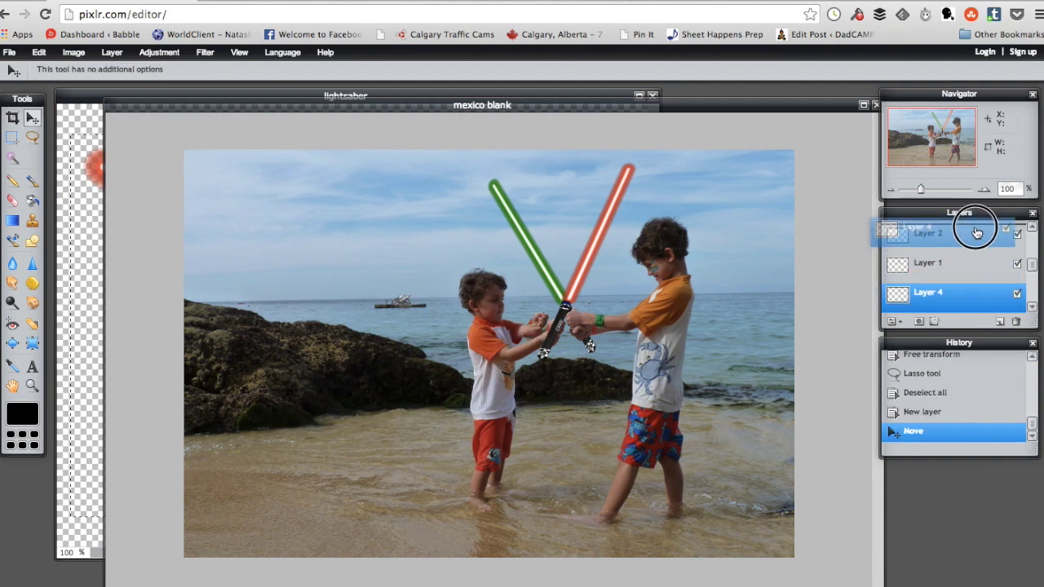
left_click_drag(538, 326, 551, 334)
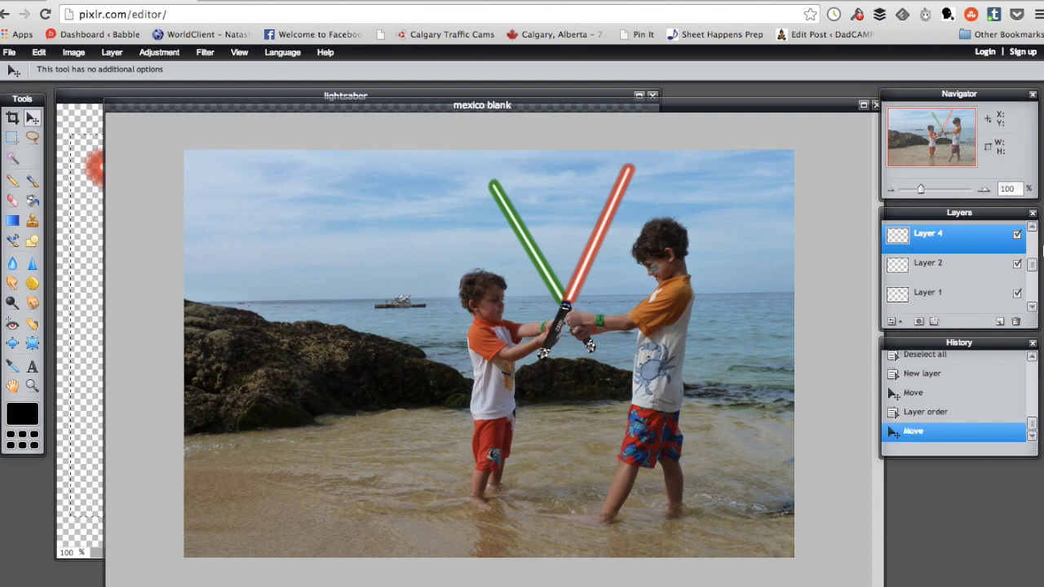
scroll(1032, 245, "up", 2)
left_click_drag(967, 269, 967, 232)
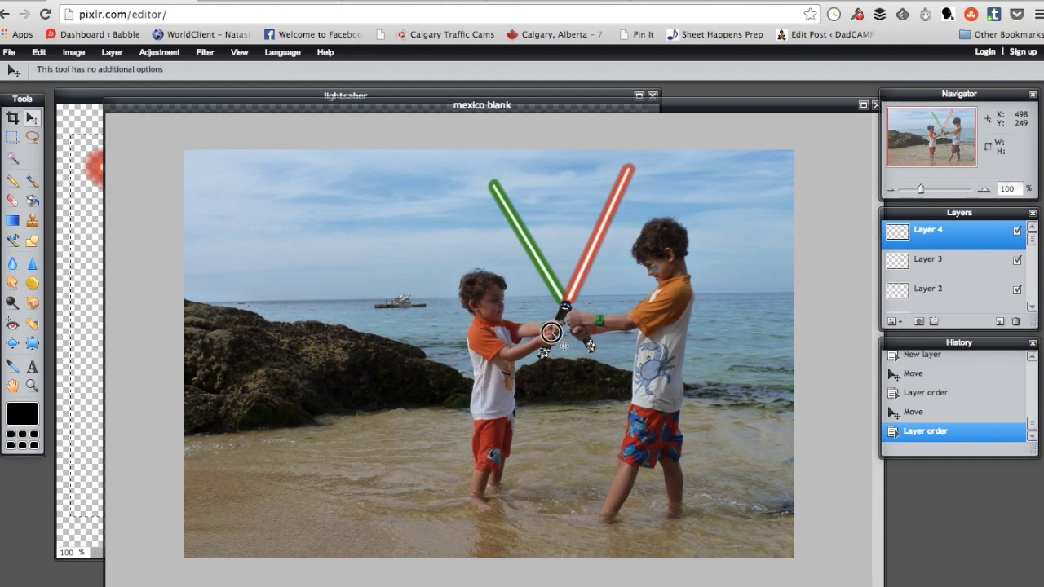
left_click_drag(554, 334, 556, 331)
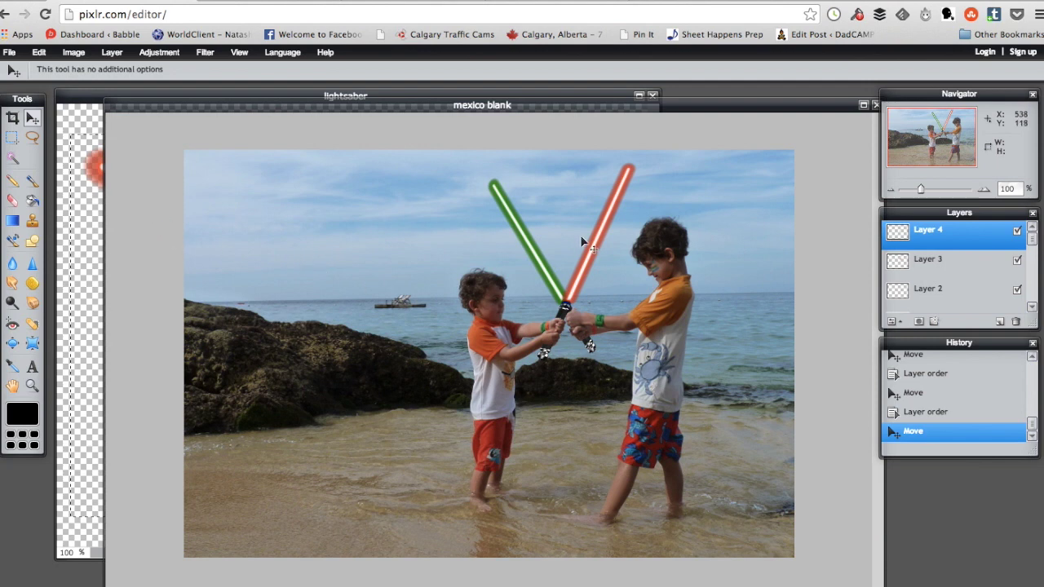
Step: Erase a small stray patch of the hands layer near the hilt, then deselect
left_click(32, 139)
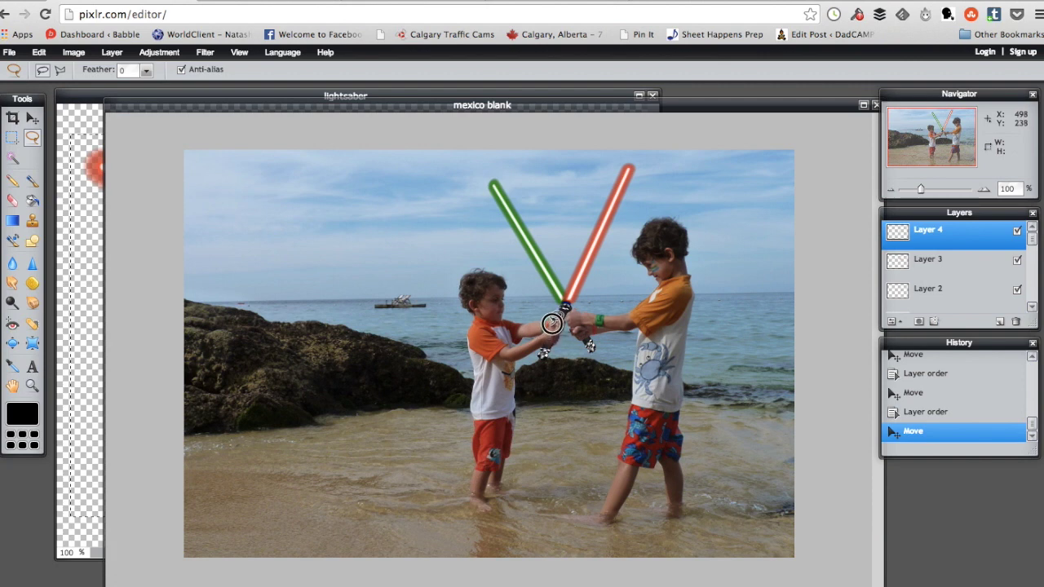
left_click_drag(551, 324, 557, 326)
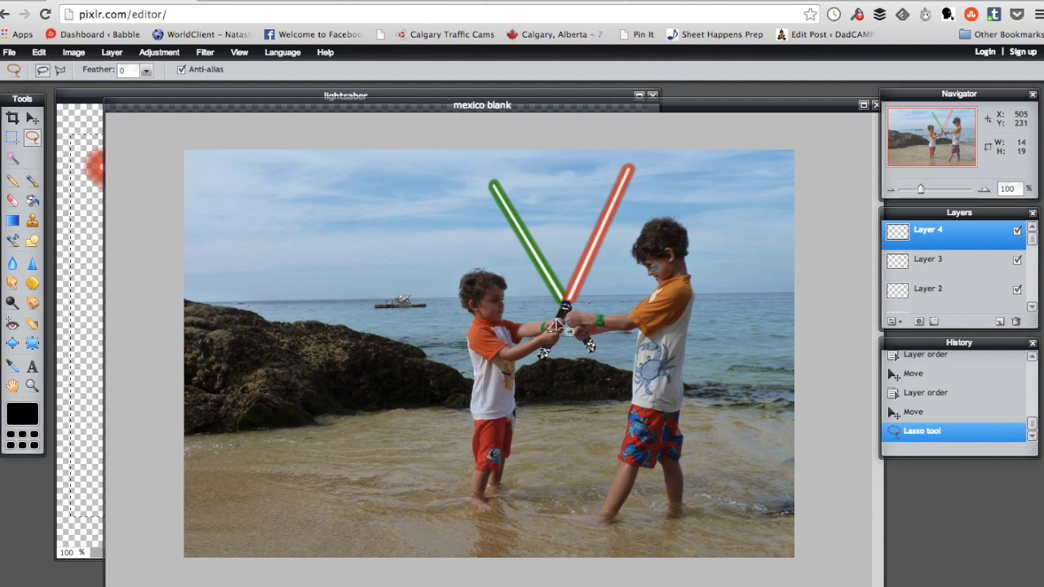
key("Delete")
key("ctrl+d")
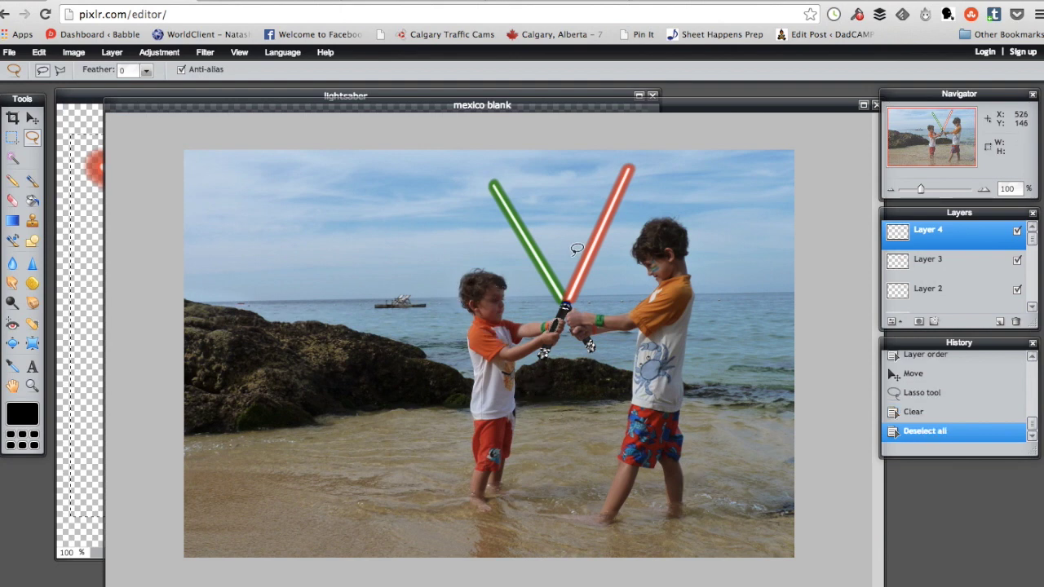
Step: Reorder the Layers panel so Layer 3 drops below Layer 2 and then below Layer 1
left_click(998, 261)
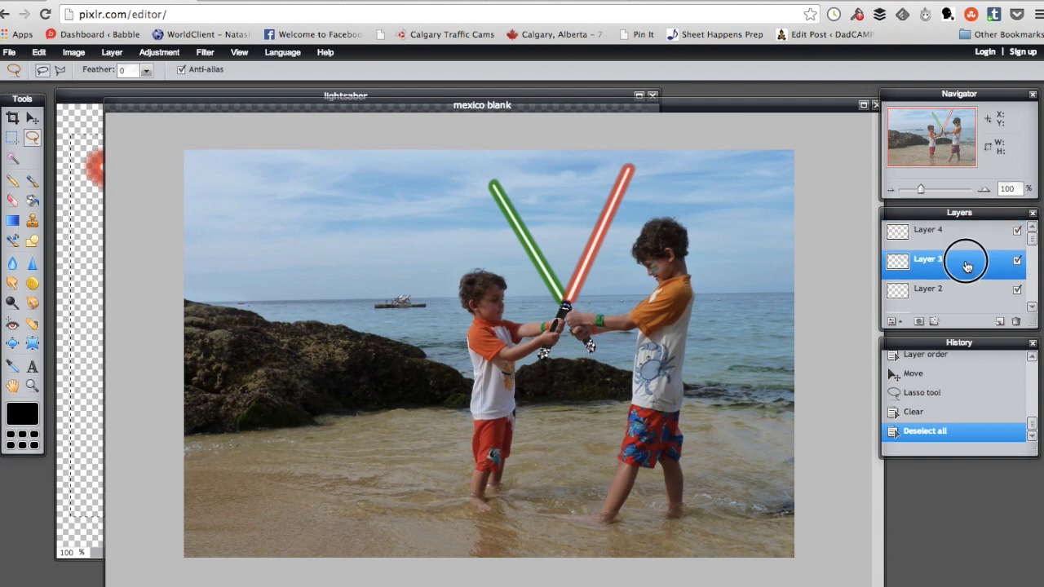
left_click_drag(978, 274, 971, 305)
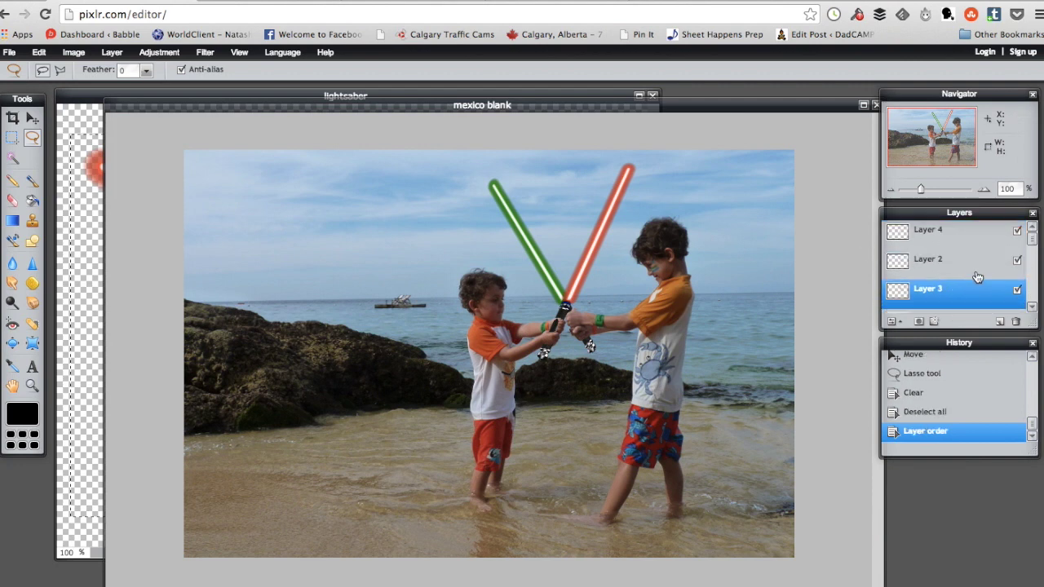
left_click(1030, 307)
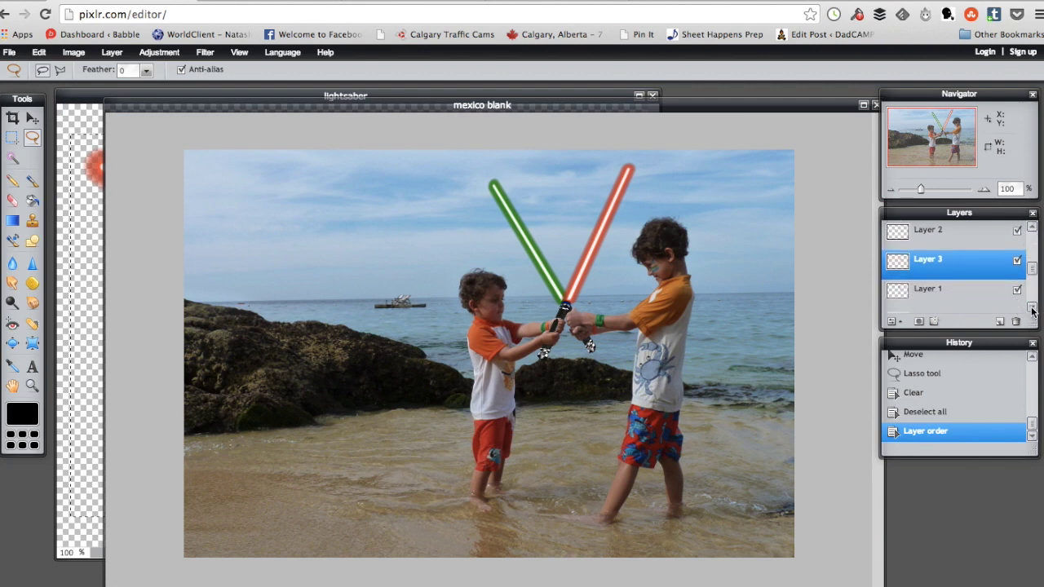
left_click_drag(1032, 283, 1031, 232)
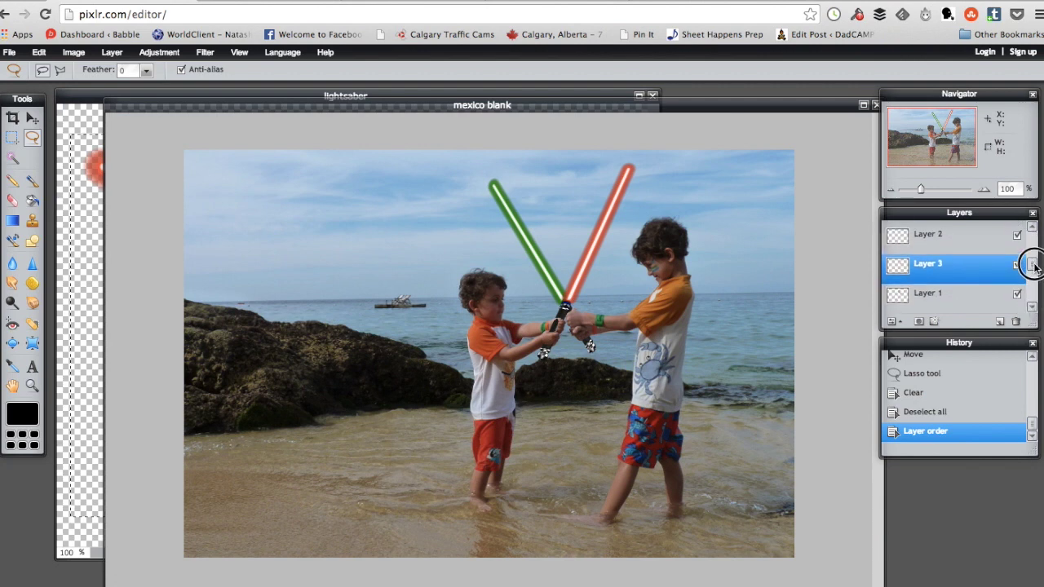
left_click_drag(946, 267, 955, 313)
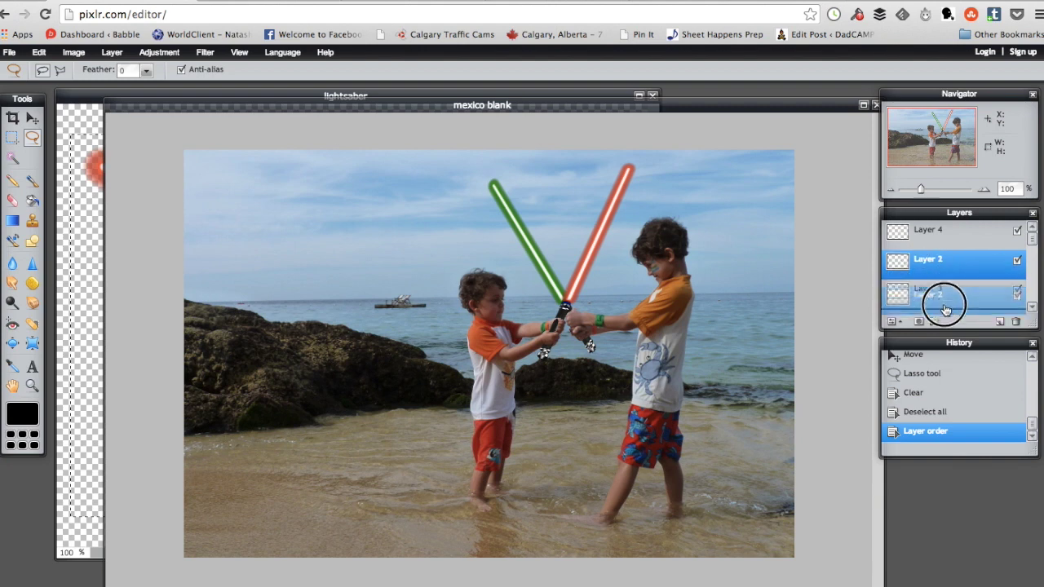
left_click(1033, 307)
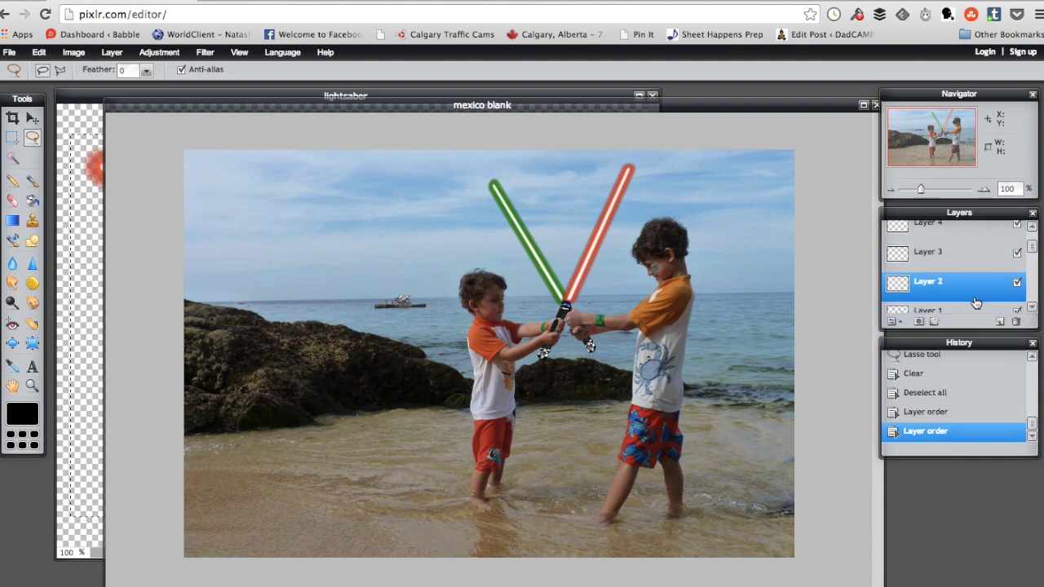
left_click_drag(958, 260, 963, 310)
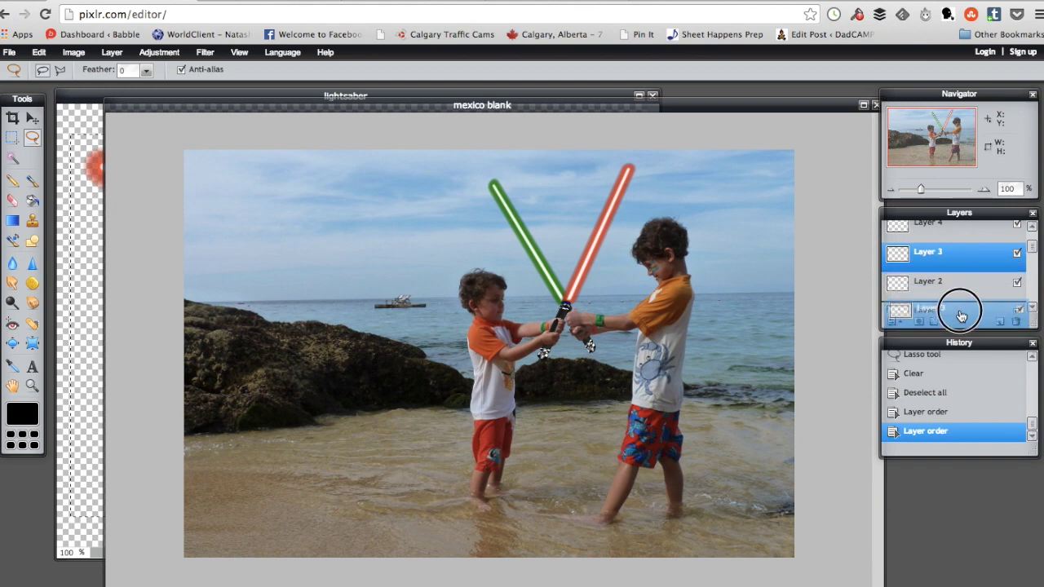
left_click(1031, 309)
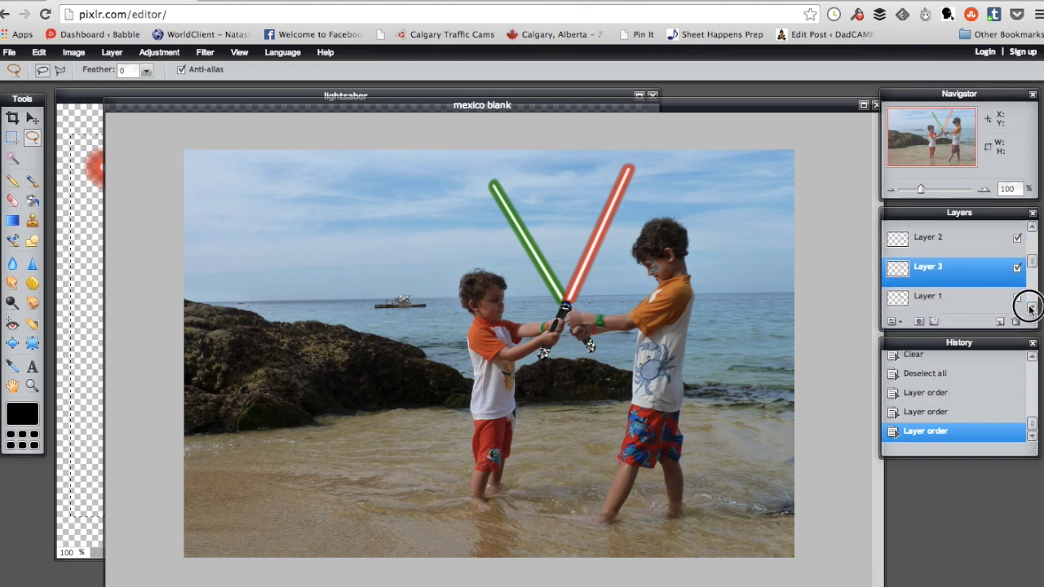
left_click_drag(951, 263, 950, 303)
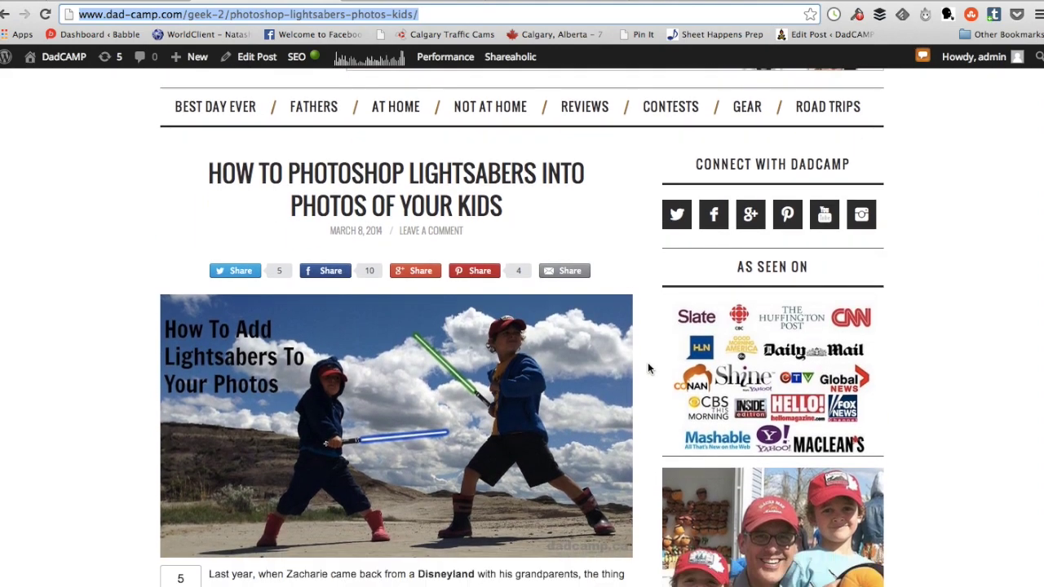
scroll(647, 368, "down", 3)
scroll(647, 369, "down", 5)
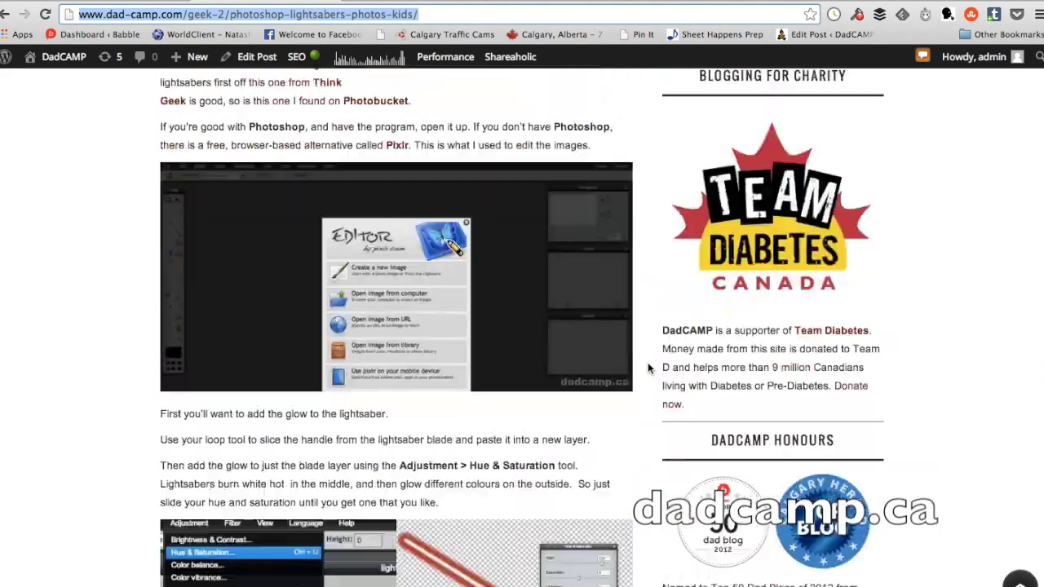
scroll(647, 369, "down", 3)
scroll(648, 362, "down", 5)
scroll(647, 362, "down", 5)
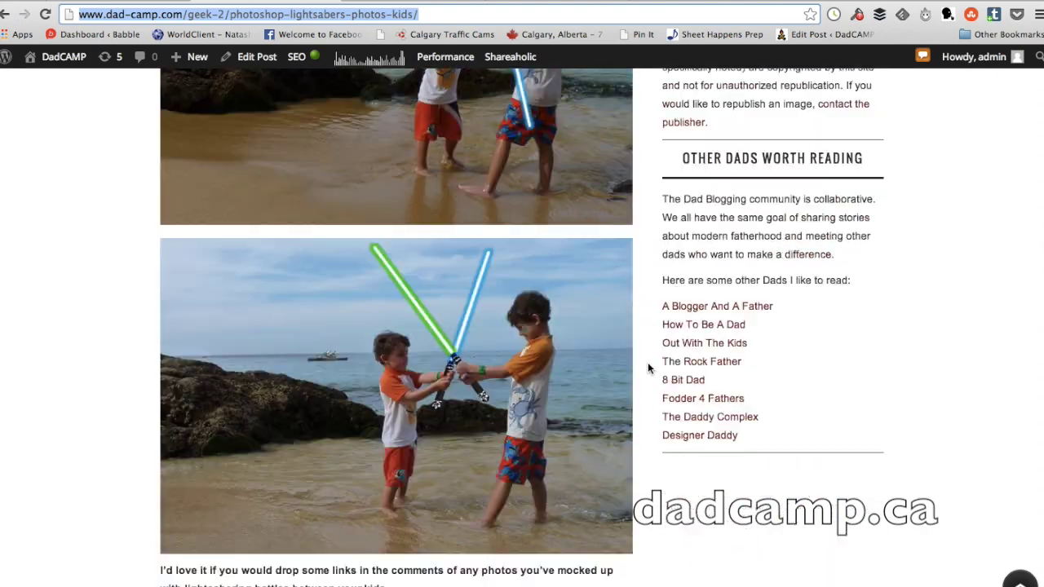
scroll(648, 362, "down", 5)
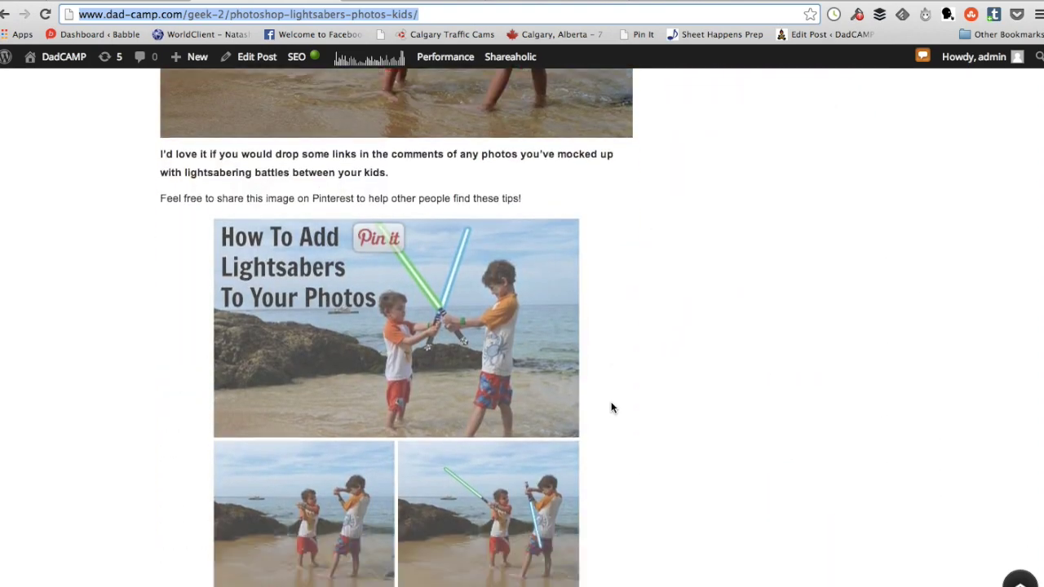
scroll(613, 408, "down", 4)
scroll(612, 407, "down", 5)
scroll(612, 408, "down", 1)
scroll(612, 408, "down", 3)
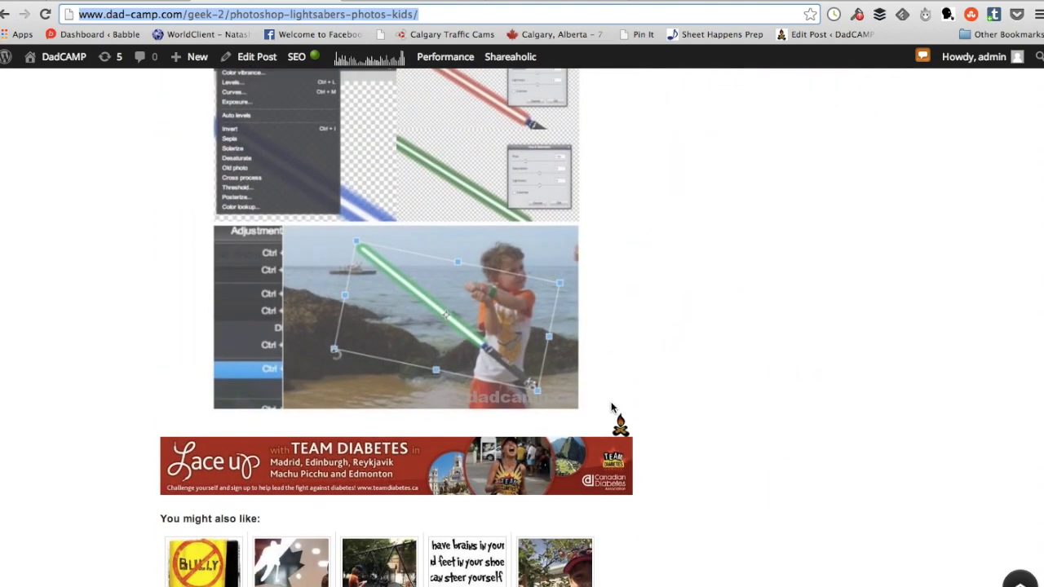
scroll(612, 408, "up", 5)
scroll(613, 407, "up", 5)
scroll(612, 408, "up", 5)
scroll(613, 408, "up", 3)
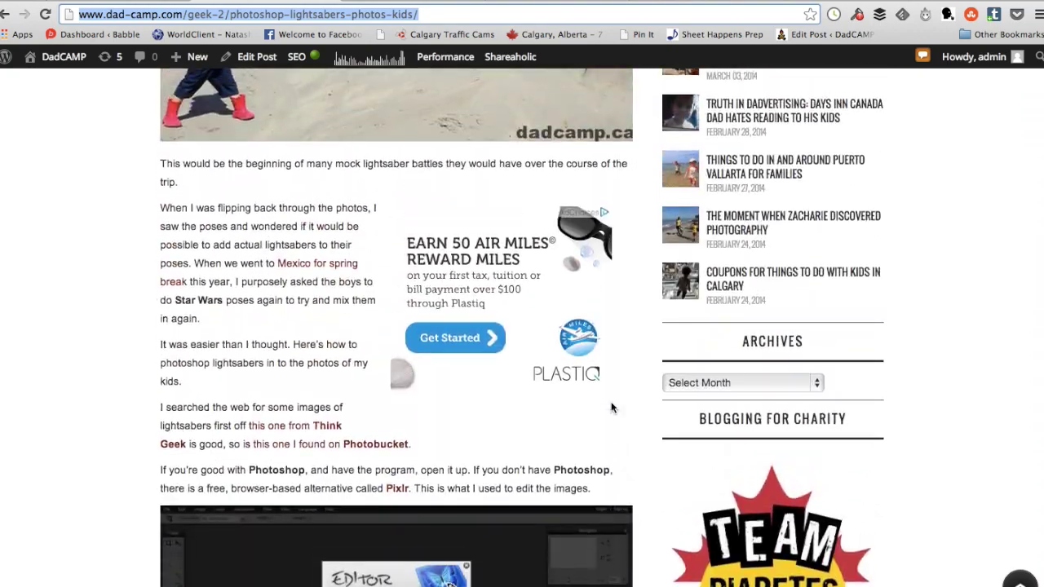
scroll(612, 408, "up", 5)
scroll(612, 407, "up", 5)
scroll(612, 408, "up", 1)
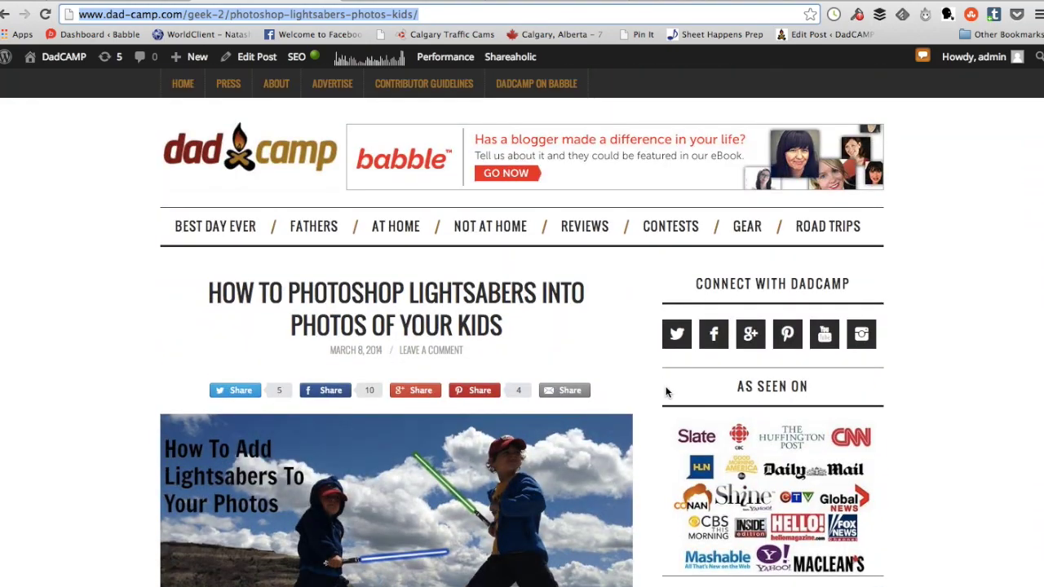